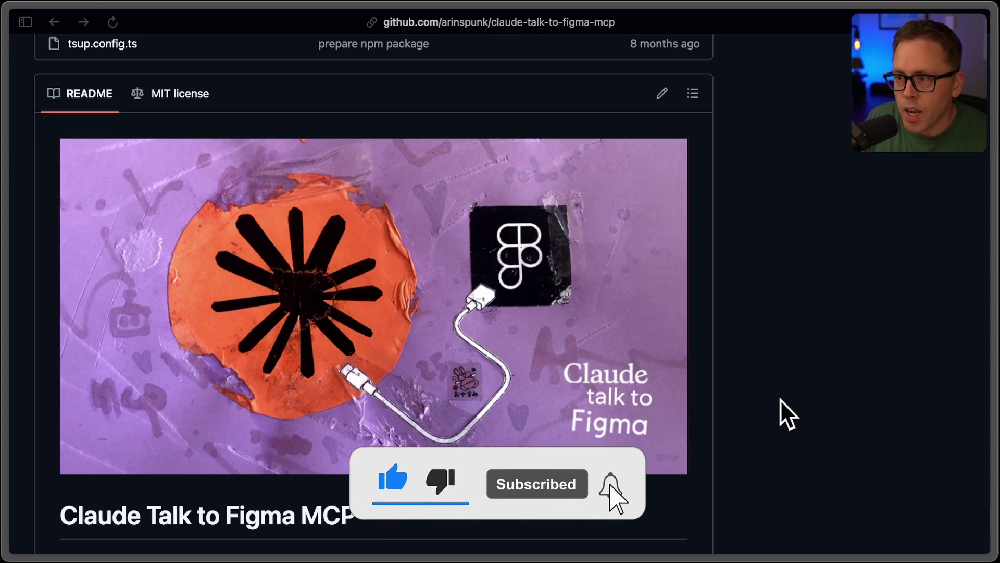
{"action": "scroll", "coordinate": [781, 399], "scroll_direction": "down", "scroll_amount": 10}
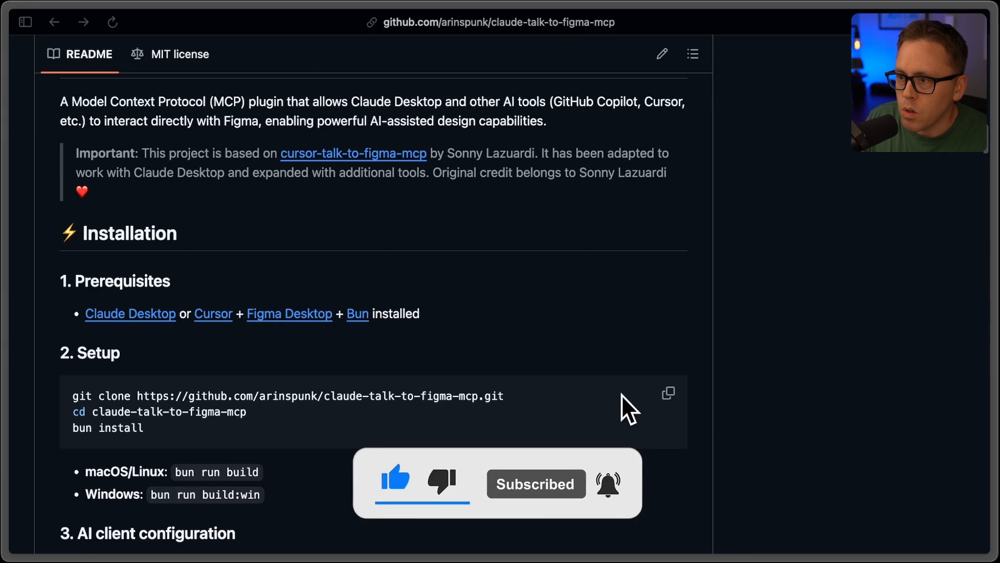
Copy the git clone command and the bun install command from the README.
{"action": "left_click_drag", "start_coordinate": [73, 396], "coordinate": [547, 404]}
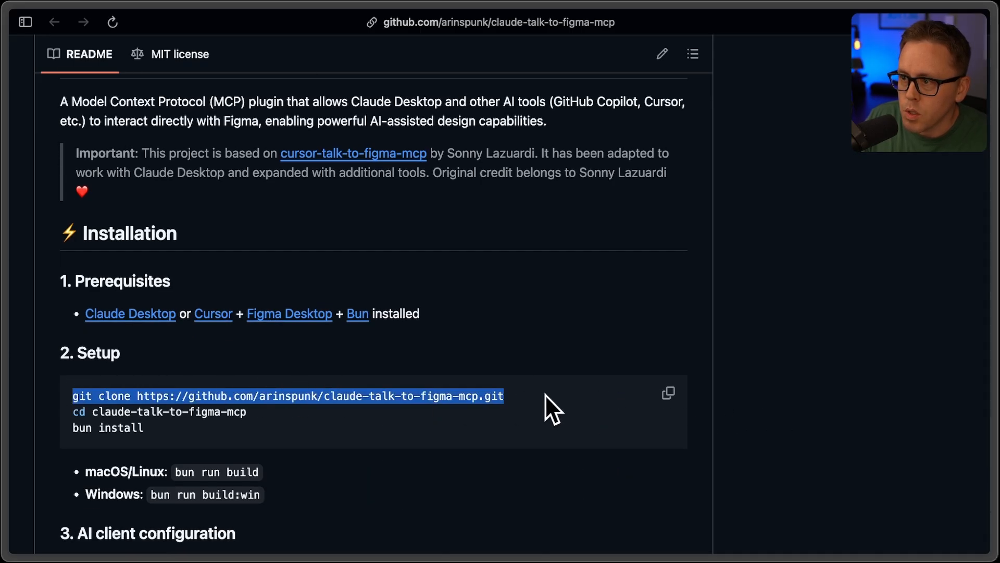
{"action": "key", "text": "super+c"}
{"action": "left_click", "coordinate": [369, 424]}
{"action": "left_click_drag", "start_coordinate": [145, 428], "coordinate": [73, 429]}
{"action": "key", "text": "super+c"}
{"action": "left_click", "coordinate": [222, 432]}
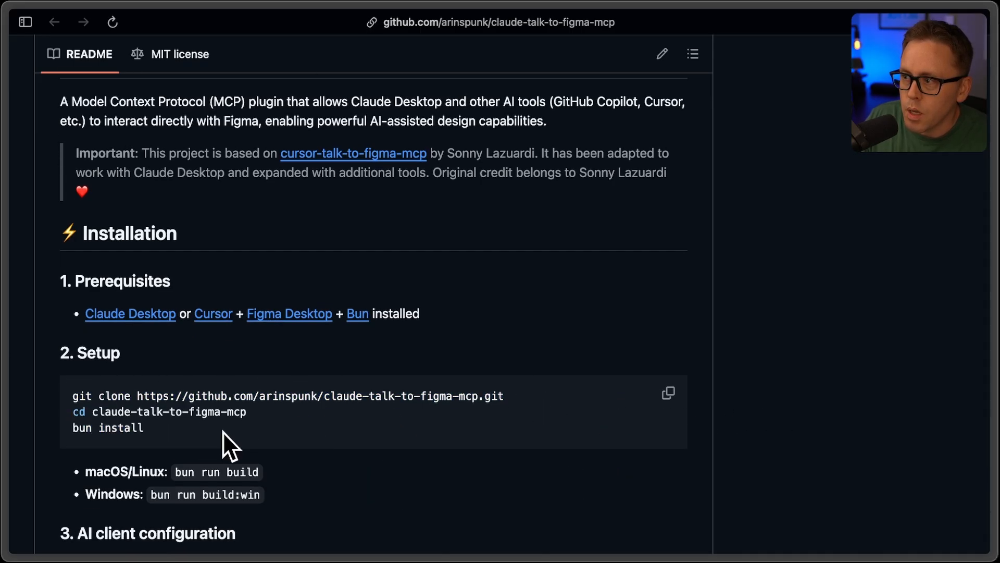
Run bun install, then bun socket to start the WebSocket server on port 3055.
{"action": "key", "text": "super+Tab"}
{"action": "type", "text": "bun install"}
{"action": "key", "text": "Return"}
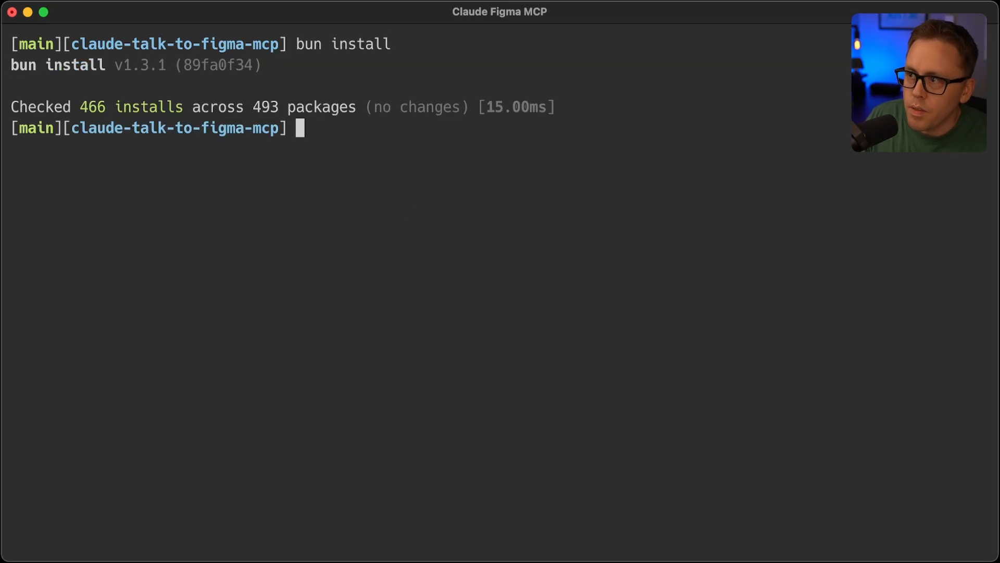
{"action": "type", "text": "bun socket"}
{"action": "key", "text": "Return"}
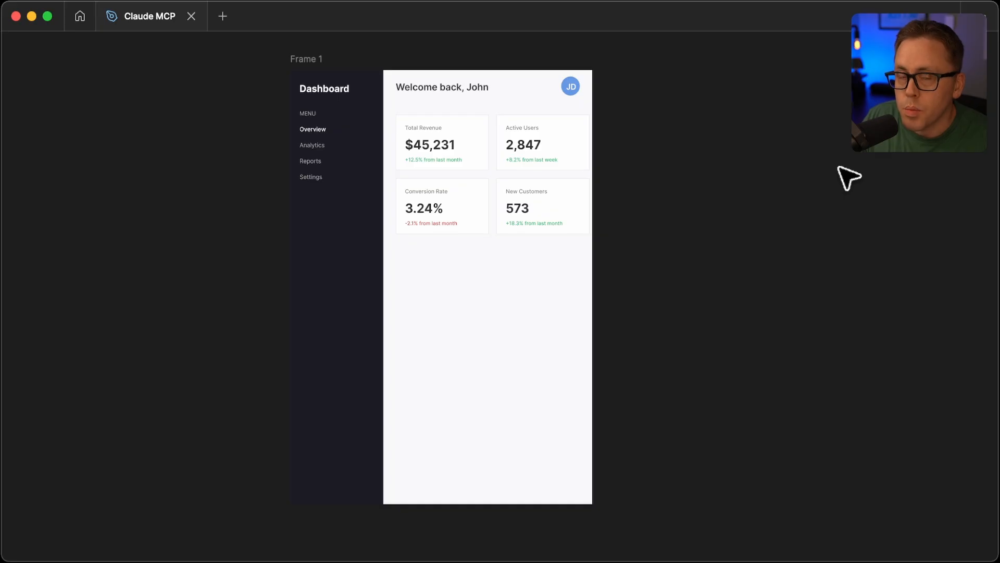
Launch the Claude MCP Plugin from Plugins > Development and select channel code z0tzvkqh.
{"action": "right_click", "coordinate": [444, 24]}
{"action": "mouse_move", "coordinate": [438, 27]}
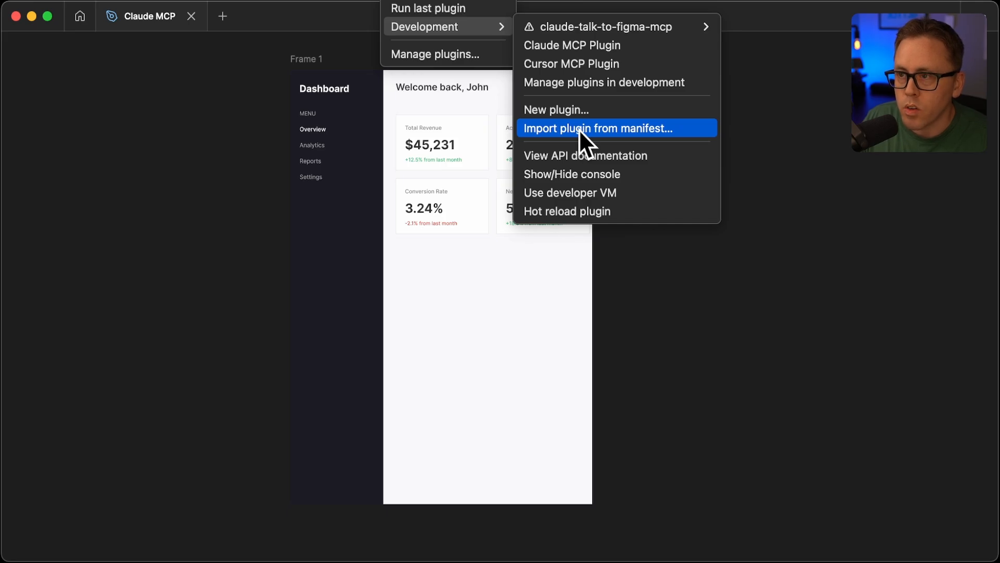
{"action": "left_click", "coordinate": [577, 44]}
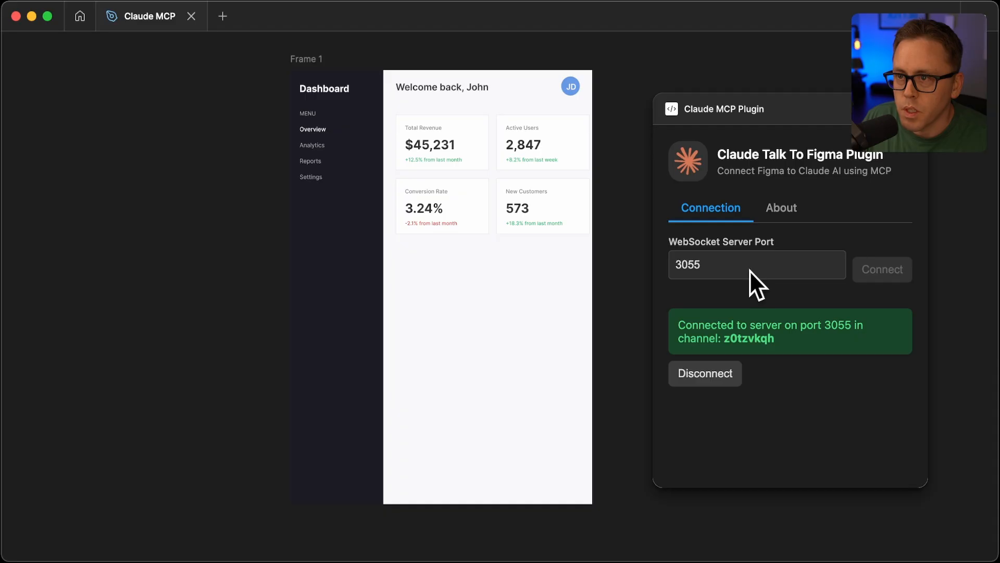
{"action": "double_click", "coordinate": [749, 338]}
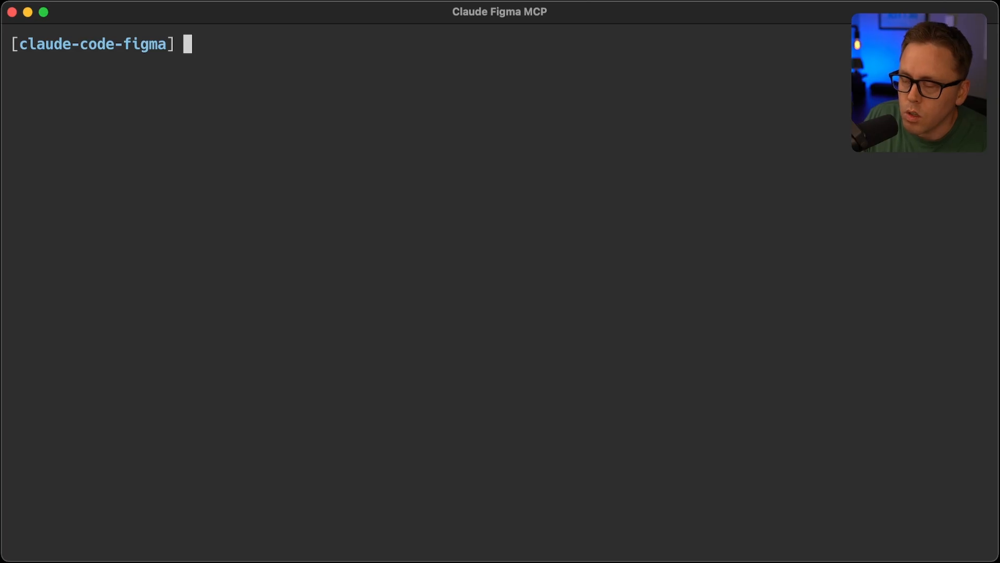
{"action": "type", "text": "mcp"}
Add the ClaudeTalkToFigma MCP server via claude mcp add and launch claude.
{"action": "key", "text": "Return"}
{"action": "type", "text": "claude mcp "}
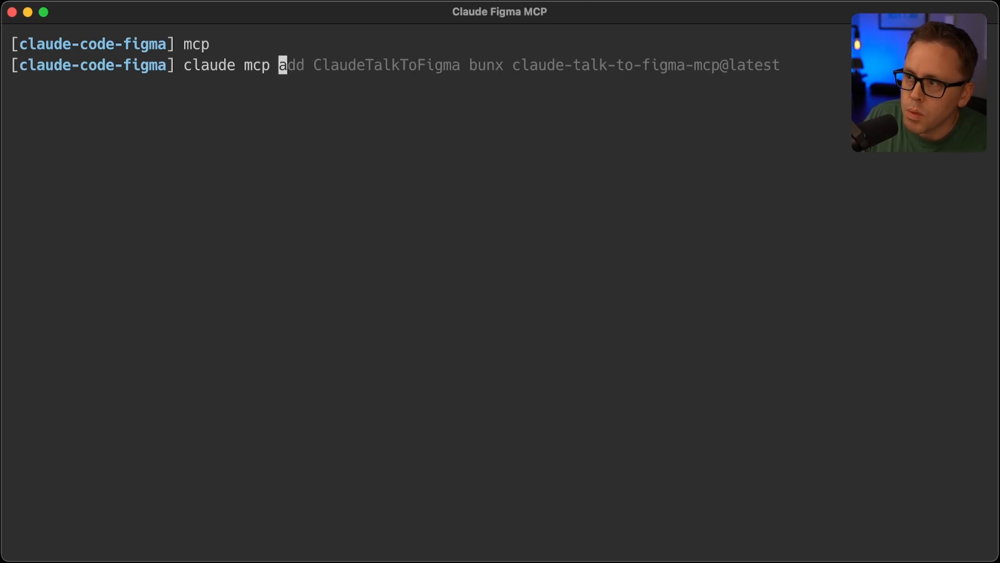
{"action": "type", "text": "add"}
{"action": "key", "text": "Right"}
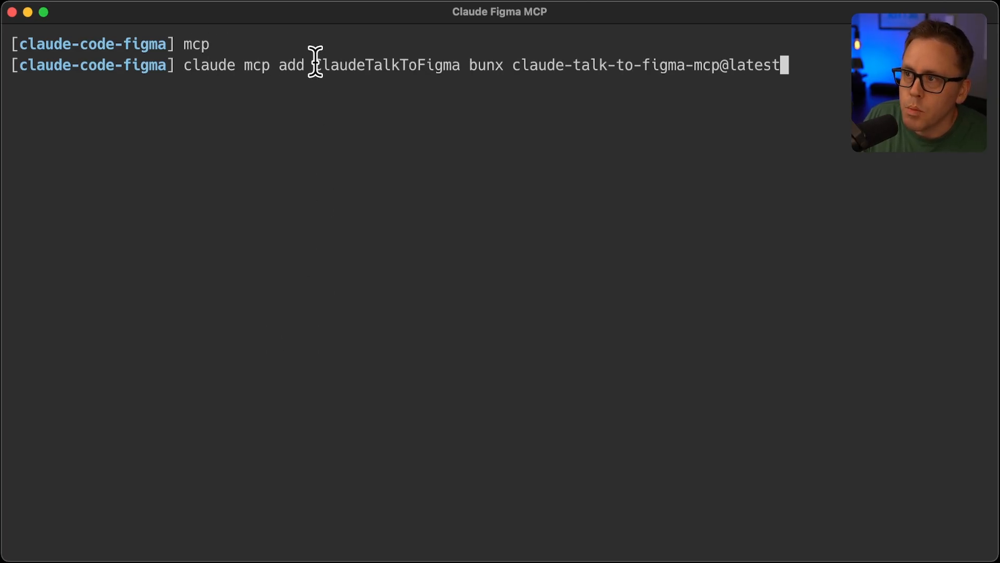
{"action": "left_click_drag", "start_coordinate": [314, 65], "coordinate": [780, 64]}
{"action": "left_click", "coordinate": [512, 65]}
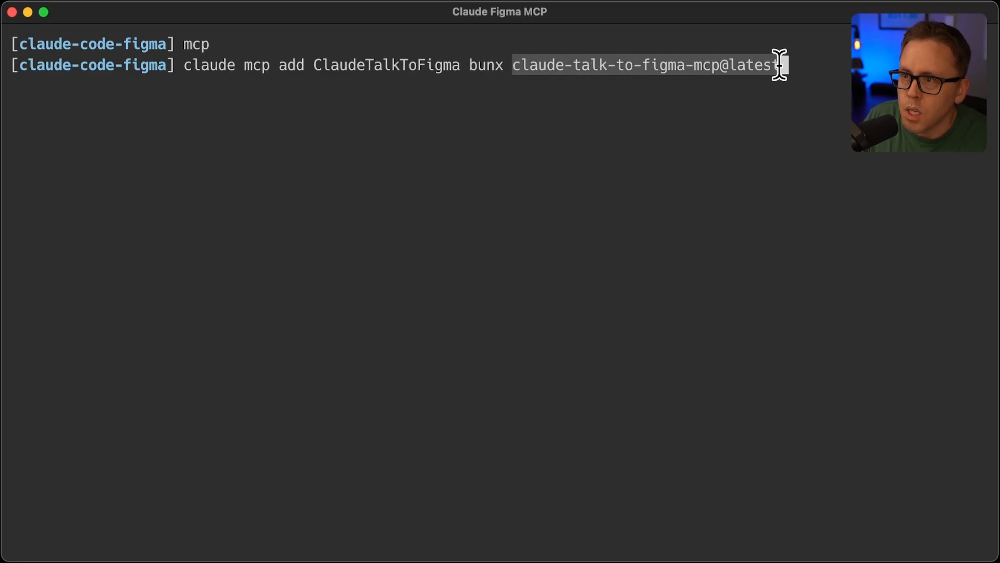
{"action": "left_click", "coordinate": [548, 117]}
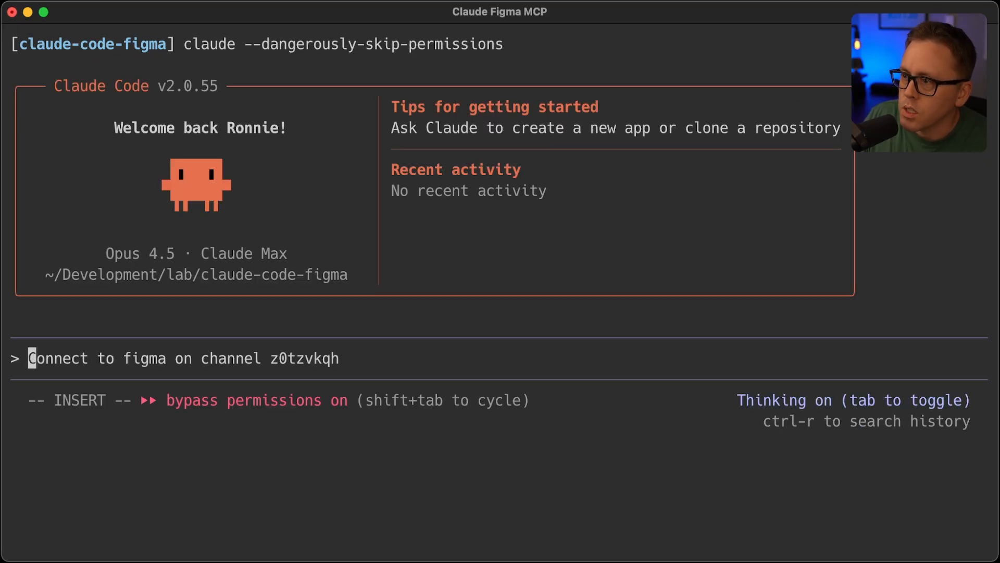
Send 'Connect to figma on channel z0tzvkqh' and review Claude's join confirmation.
{"action": "key", "text": "Return"}
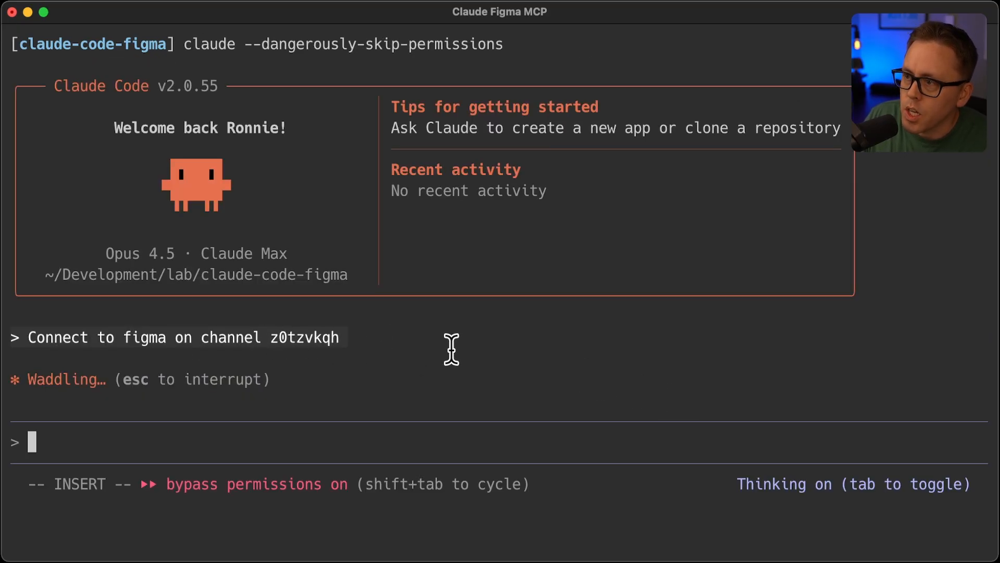
{"action": "mouse_move", "coordinate": [540, 232]}
{"action": "left_mouse_down"}
{"action": "mouse_move", "coordinate": [28, 232]}
{"action": "mouse_move", "coordinate": [374, 253]}
{"action": "left_mouse_up"}
{"action": "left_click", "coordinate": [446, 281]}
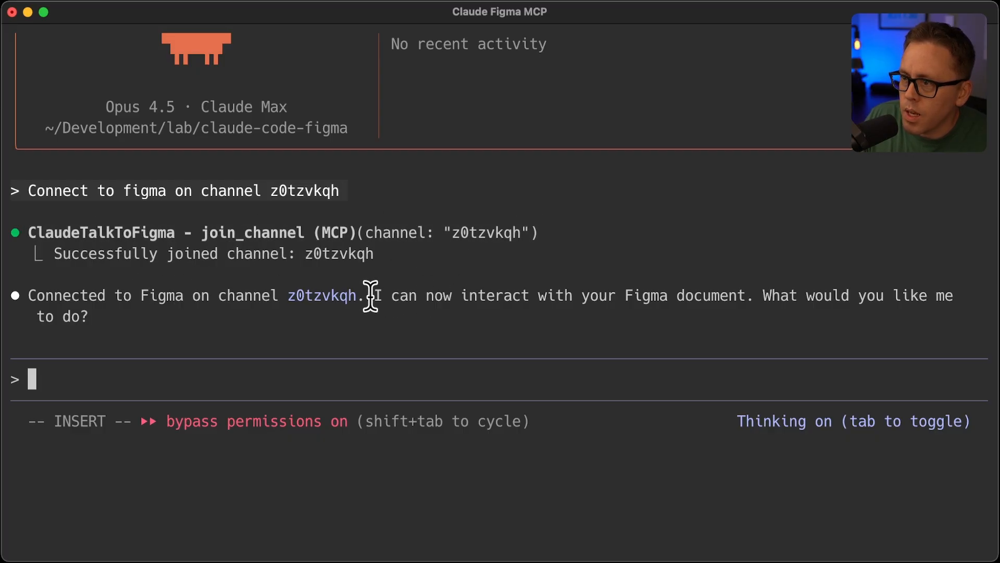
{"action": "left_click_drag", "start_coordinate": [371, 296], "coordinate": [519, 325]}
{"action": "left_click", "coordinate": [515, 352]}
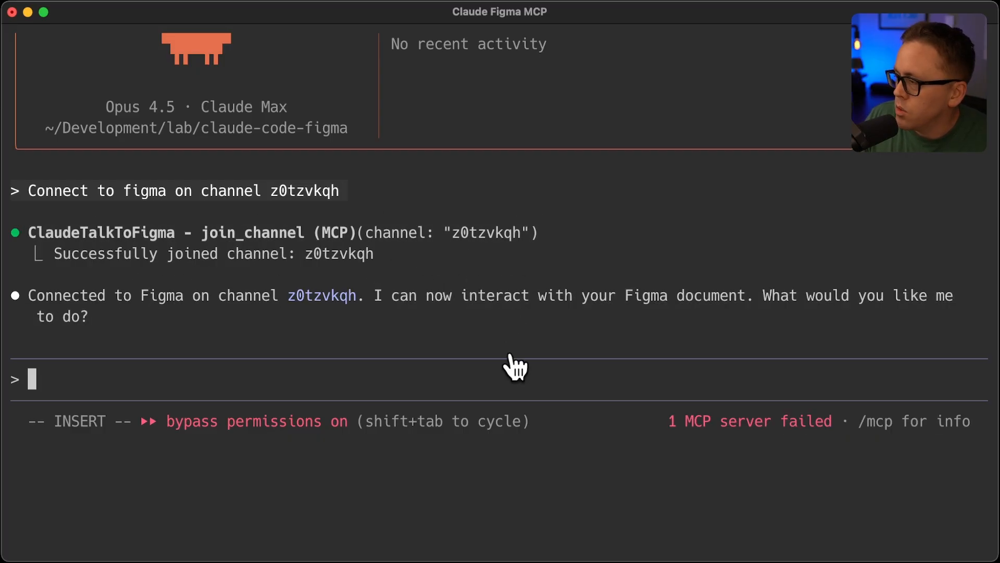
Move the plugin panel to the lower right and select the whole Frame 1.
{"action": "key", "text": "super+Tab"}
{"action": "left_click_drag", "start_coordinate": [813, 101], "coordinate": [997, 554]}
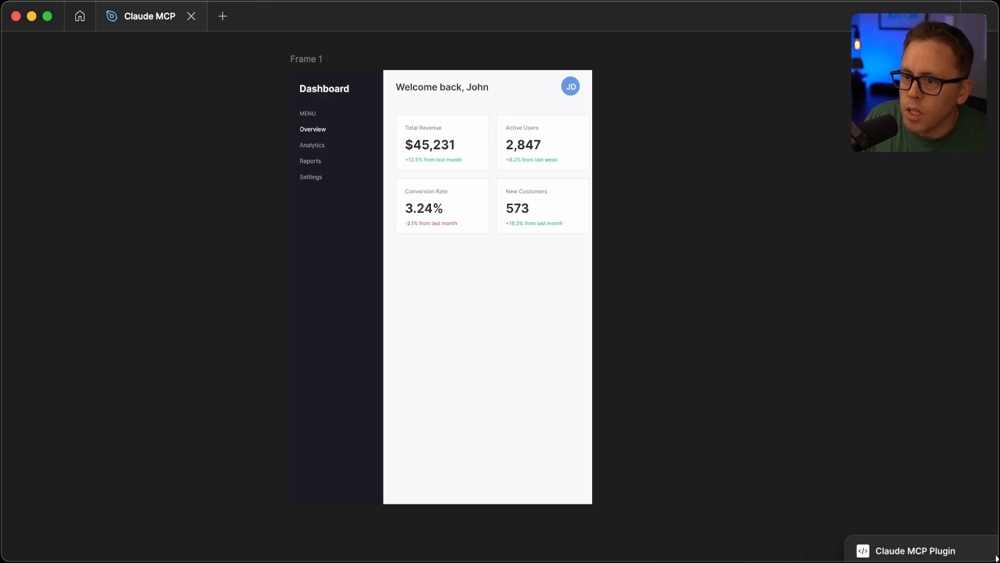
{"action": "left_click", "coordinate": [548, 352]}
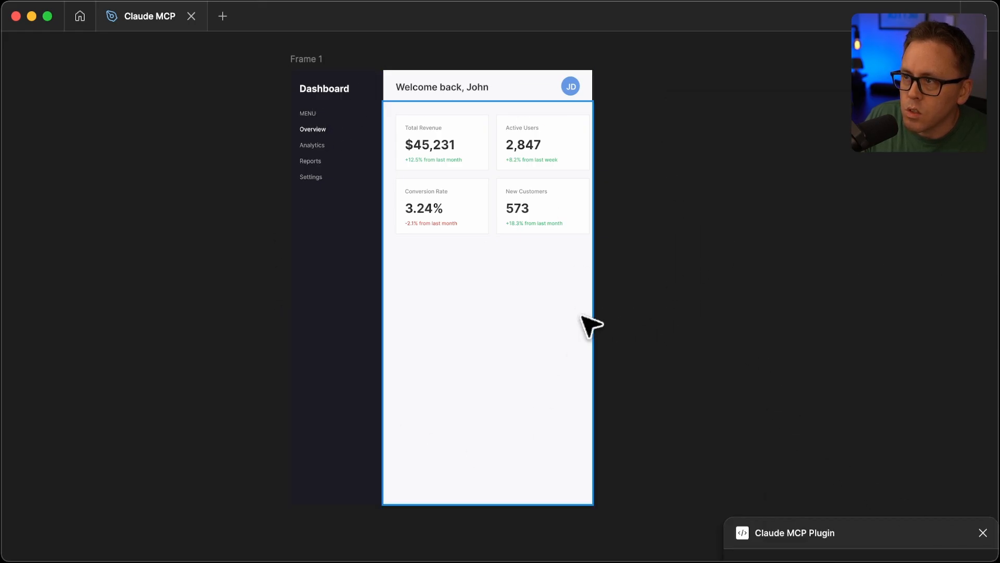
{"action": "left_click", "coordinate": [307, 58]}
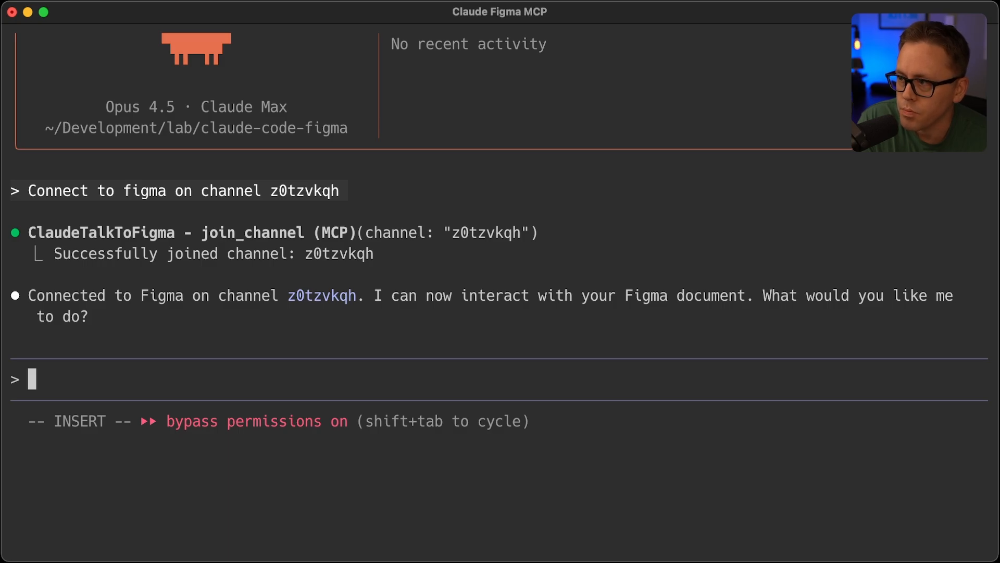
Paste the settings-page prompt plus alignment instructions and submit it to Claude.
{"action": "key", "text": "super+v"}
{"action": "key", "text": "shift+Return"}
{"action": "key", "text": "shift+Return"}
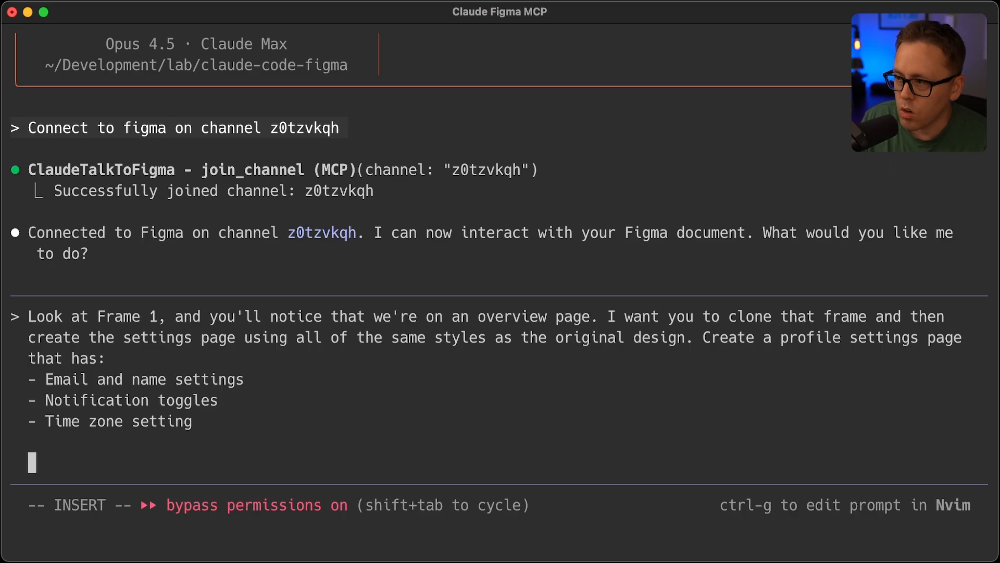
{"action": "key", "text": "super+v"}
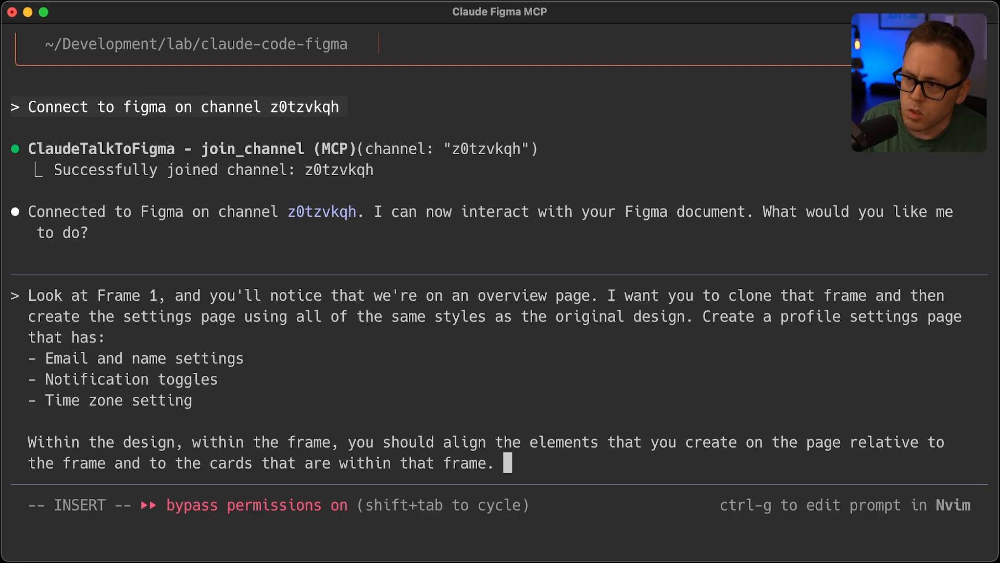
{"action": "key", "text": "Return"}
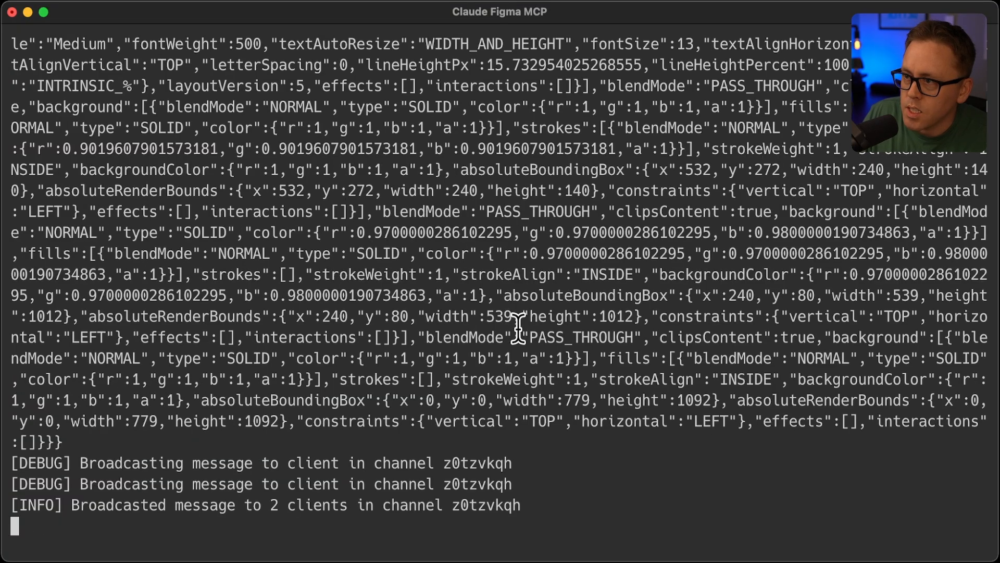
{"action": "scroll", "coordinate": [364, 255], "scroll_direction": "up", "scroll_amount": 8}
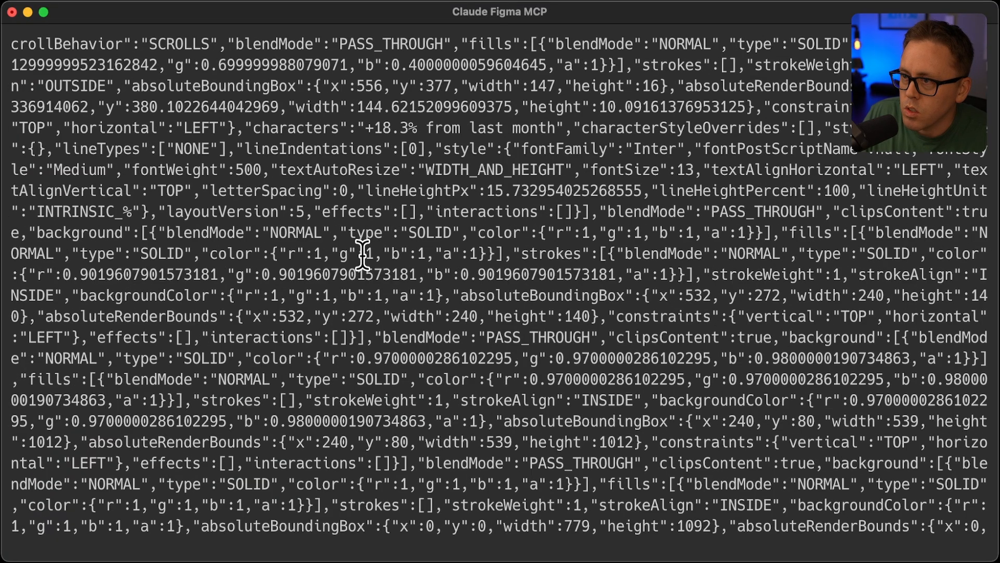
{"action": "scroll", "coordinate": [365, 255], "scroll_direction": "down", "scroll_amount": 8}
{"action": "scroll", "coordinate": [364, 255], "scroll_direction": "down", "scroll_amount": 5}
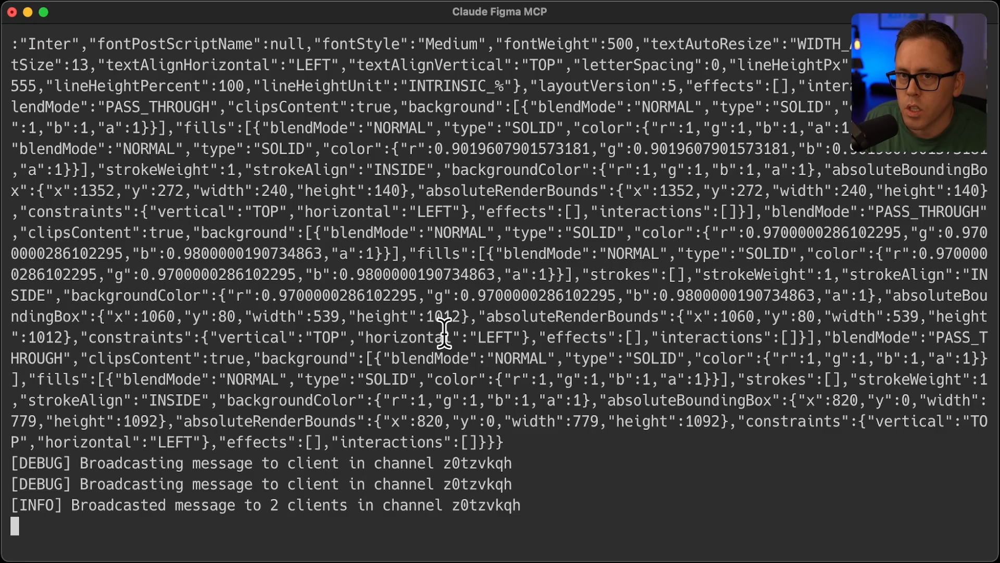
Read Claude's message about understanding the design, then return to the Figma canvas.
{"action": "key", "text": "super+Tab"}
{"action": "left_click_drag", "start_coordinate": [32, 212], "coordinate": [290, 212]}
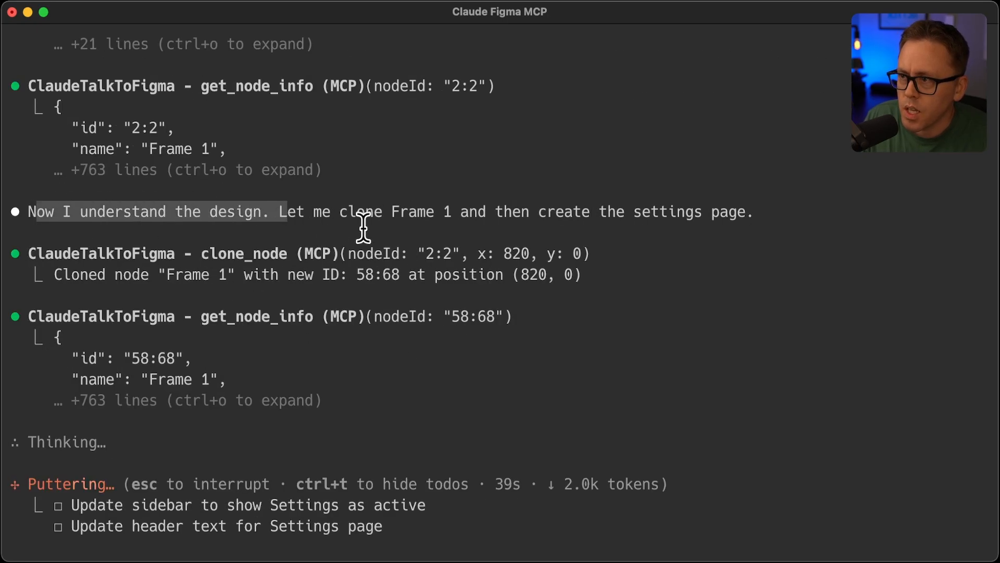
{"action": "left_click", "coordinate": [266, 212]}
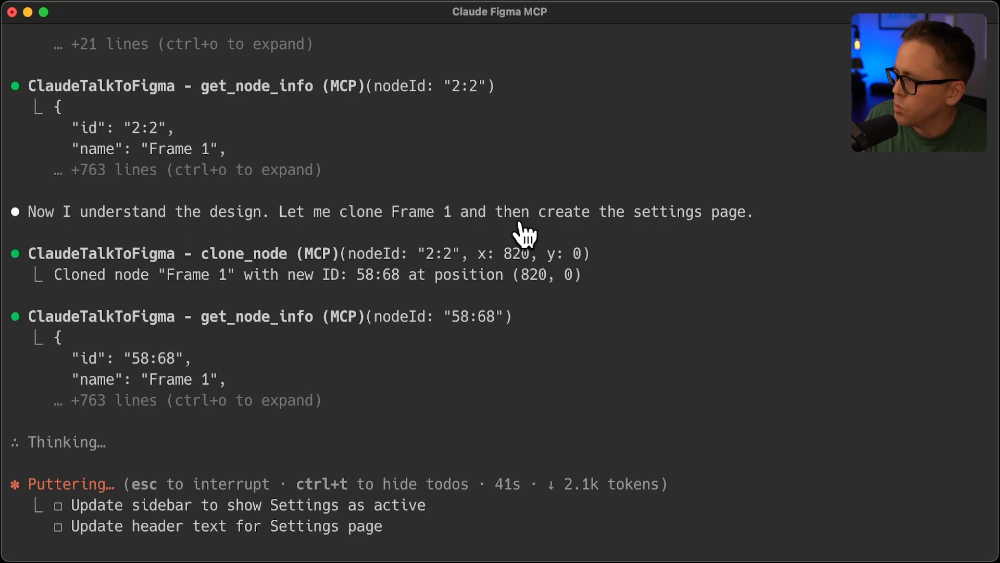
{"action": "key", "text": "super+Tab"}
{"action": "left_click", "coordinate": [227, 188]}
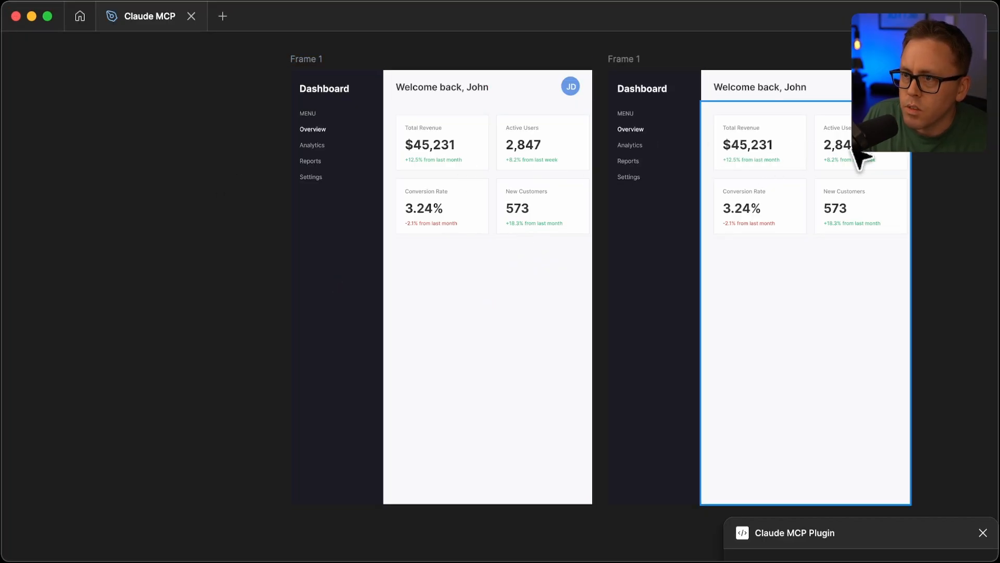
{"action": "scroll", "coordinate": [864, 157], "scroll_direction": "right", "scroll_amount": 5}
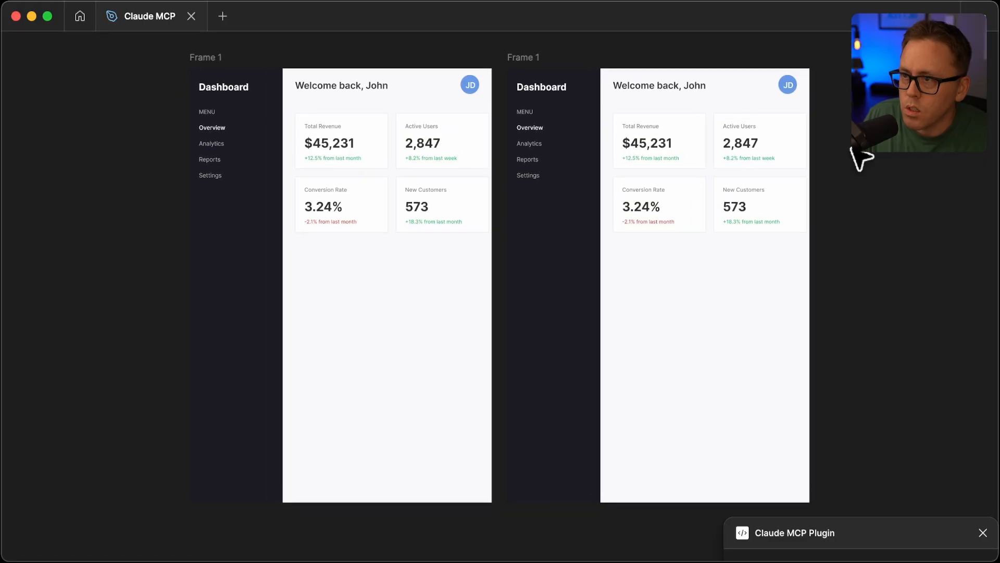
{"action": "scroll", "coordinate": [864, 156], "scroll_direction": "right", "scroll_amount": 1}
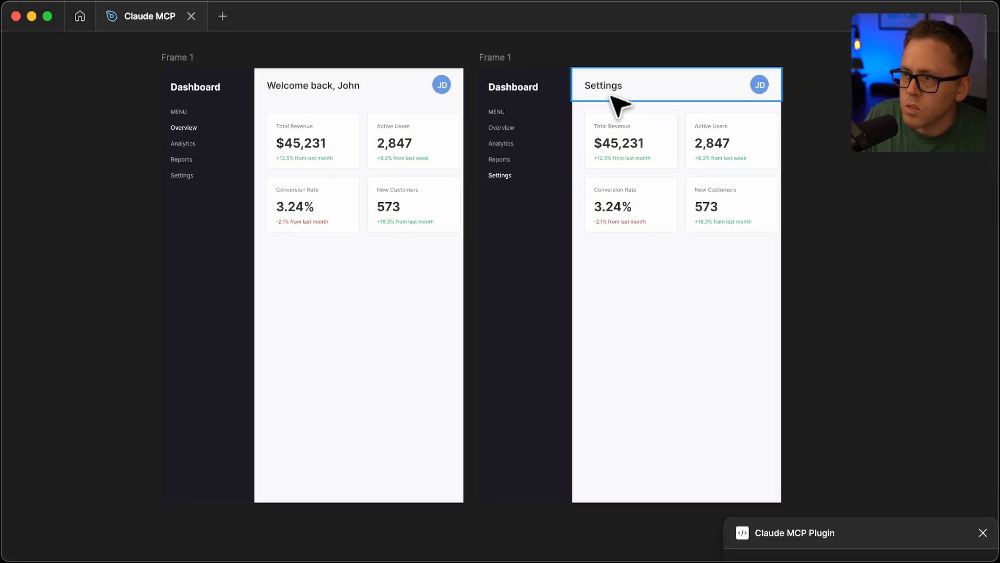
{"action": "scroll", "coordinate": [836, 149], "scroll_direction": "up", "scroll_amount": 3, "text": "ctrl"}
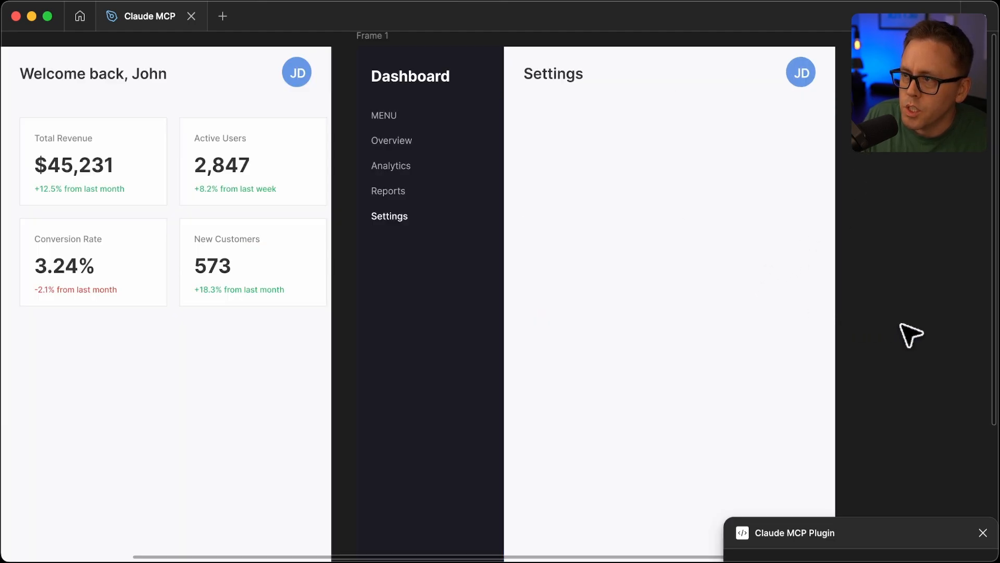
Inspect the email input, Profile Settings card, Save button and Full Name input as Claude builds them.
{"action": "key", "text": "super+Tab"}
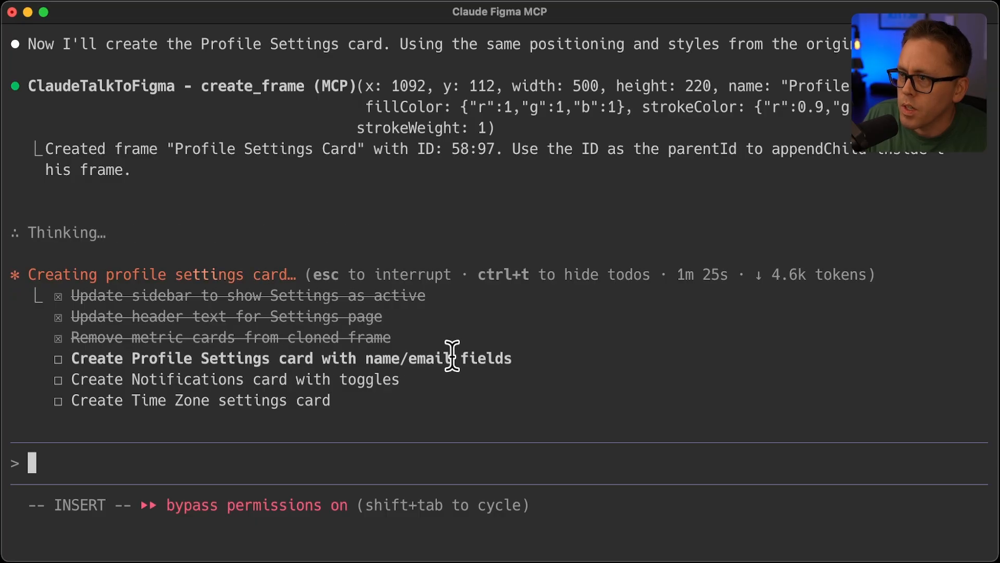
{"action": "key", "text": "super+Tab"}
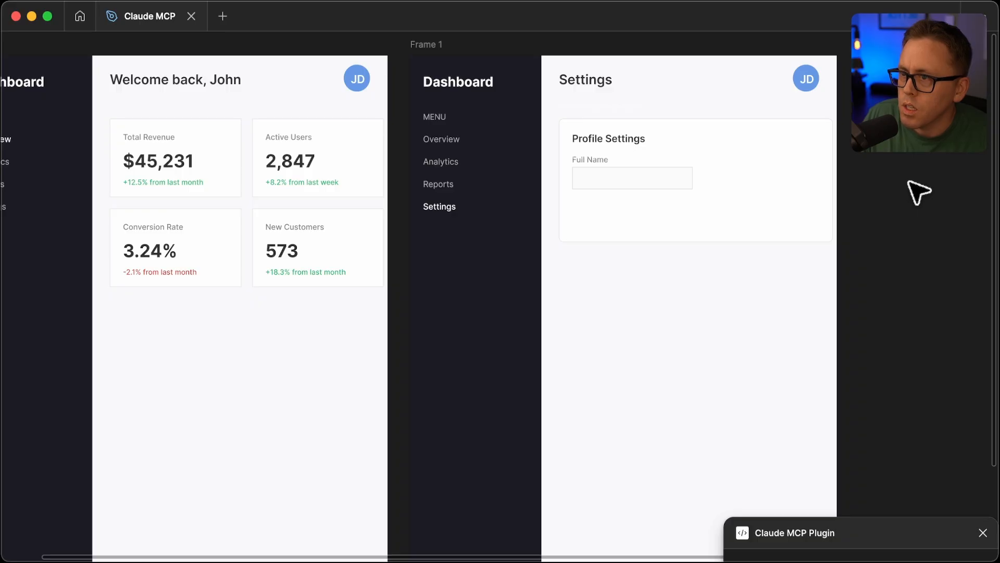
{"action": "scroll", "coordinate": [924, 191], "scroll_direction": "up", "scroll_amount": 5}
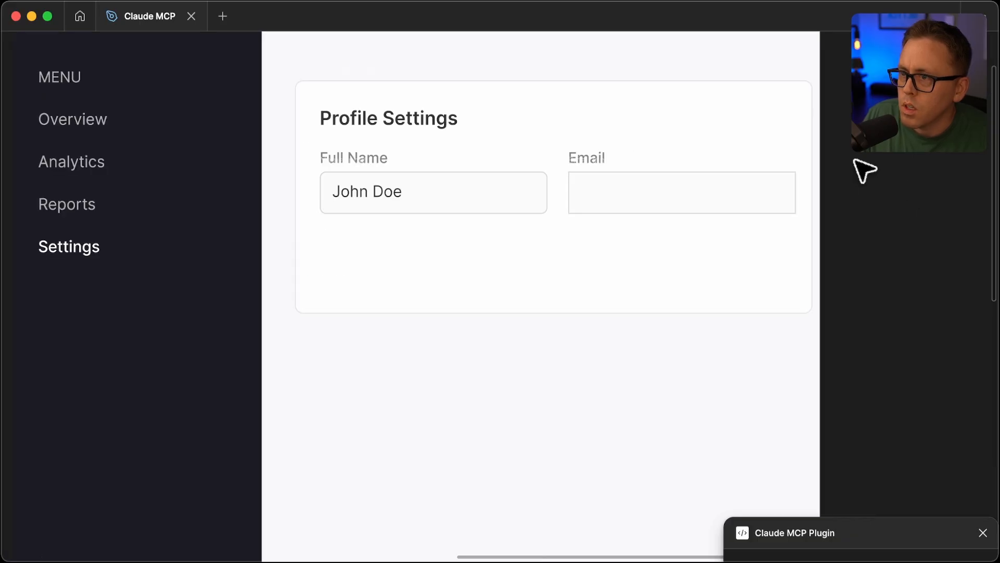
{"action": "scroll", "coordinate": [898, 181], "scroll_direction": "down", "scroll_amount": 3}
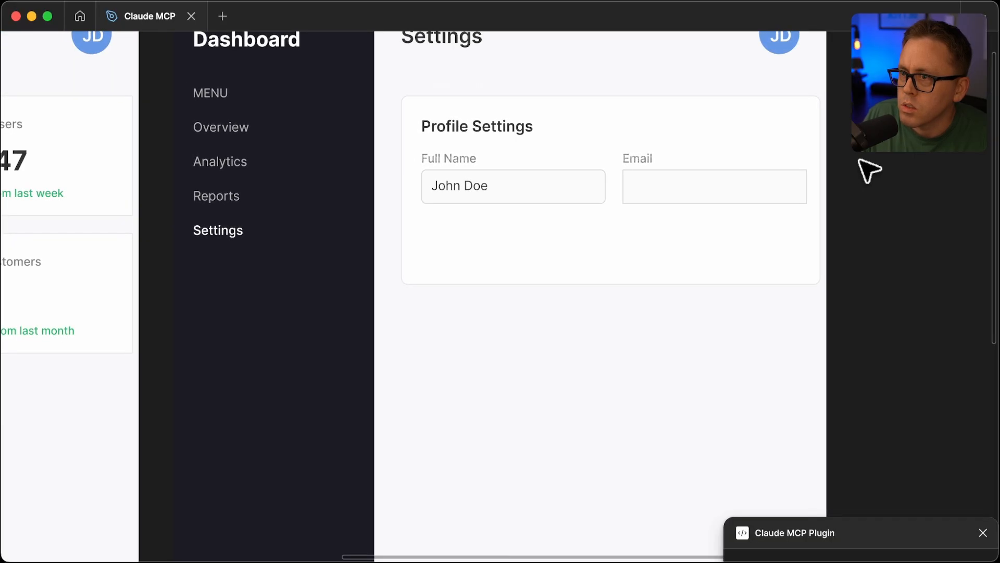
{"action": "scroll", "coordinate": [870, 170], "scroll_direction": "down", "scroll_amount": 3}
{"action": "left_click", "coordinate": [688, 180]}
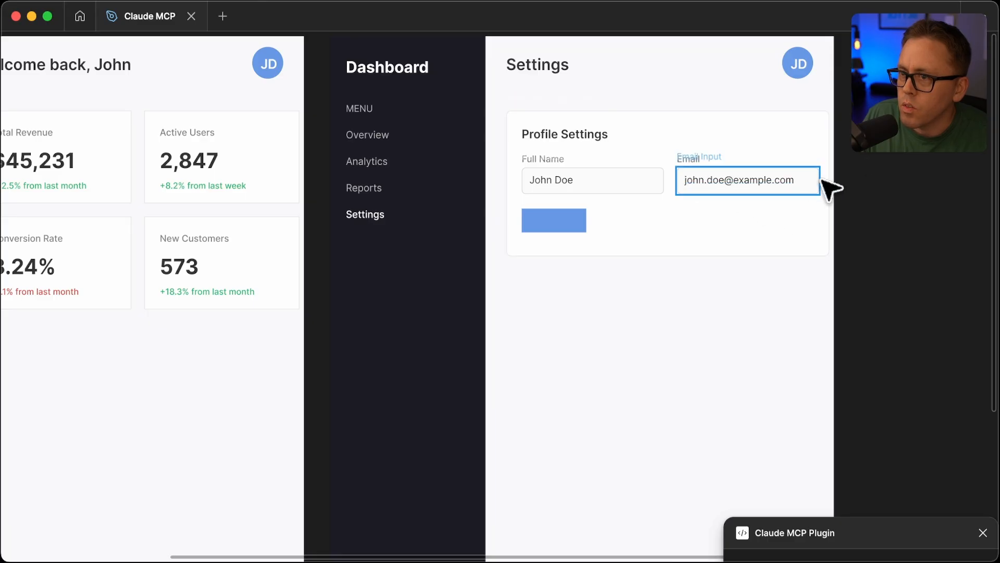
{"action": "scroll", "coordinate": [552, 254], "scroll_direction": "up", "scroll_amount": 3}
{"action": "left_click", "coordinate": [551, 255]}
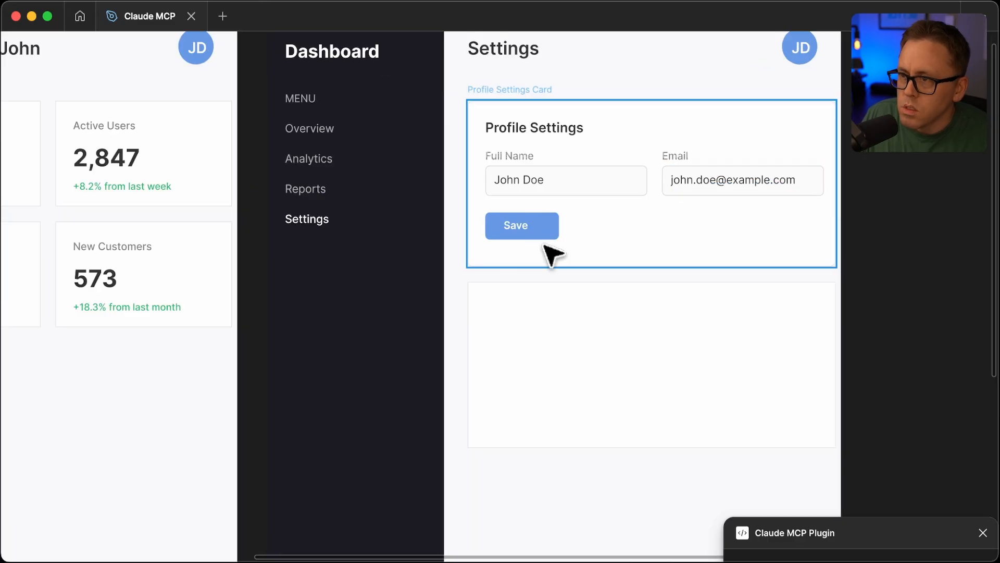
{"action": "scroll", "coordinate": [539, 234], "scroll_direction": "up", "scroll_amount": 5}
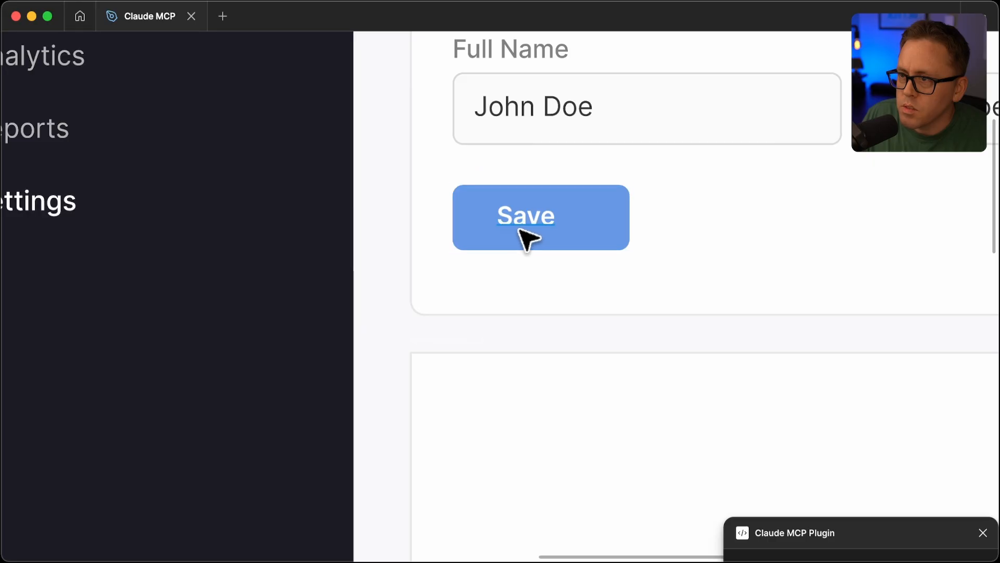
{"action": "left_click", "coordinate": [527, 239]}
{"action": "scroll", "coordinate": [547, 234], "scroll_direction": "down", "scroll_amount": 5}
{"action": "scroll", "coordinate": [547, 235], "scroll_direction": "down", "scroll_amount": 3}
{"action": "left_click", "coordinate": [854, 270]}
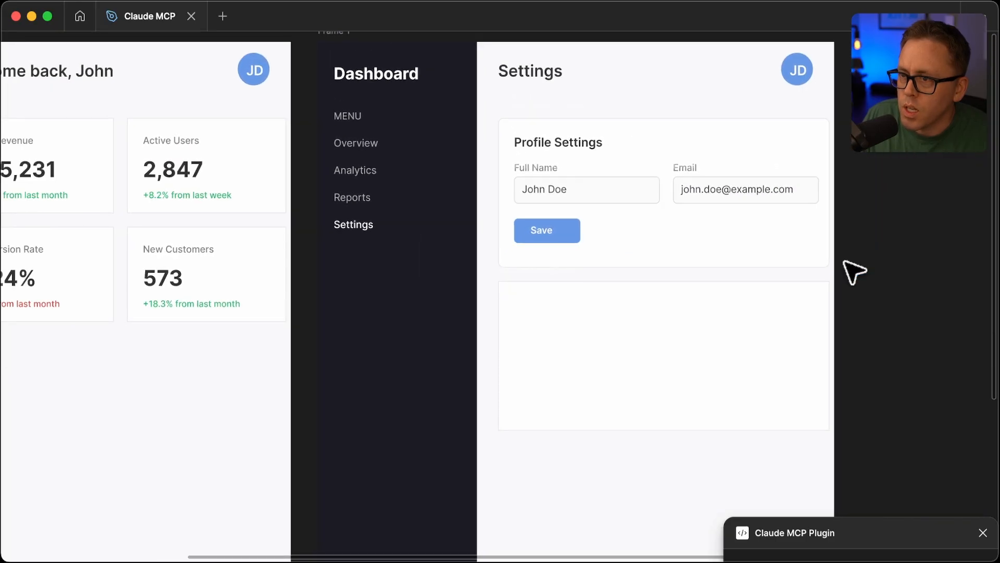
{"action": "scroll", "coordinate": [868, 274], "scroll_direction": "down", "scroll_amount": 2}
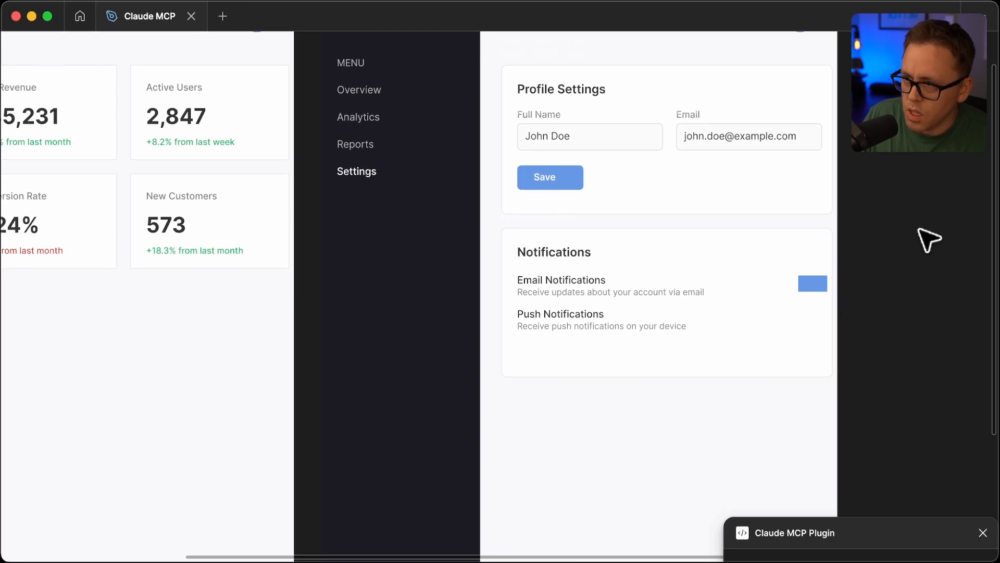
{"action": "scroll", "coordinate": [931, 232], "scroll_direction": "up", "scroll_amount": 3}
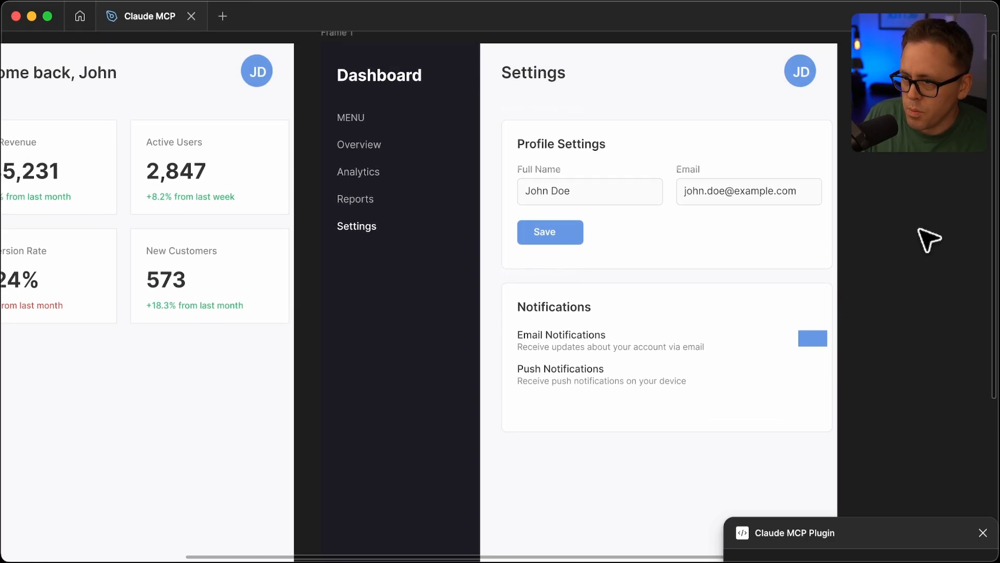
{"action": "scroll", "coordinate": [928, 239], "scroll_direction": "down", "scroll_amount": 5}
{"action": "left_click", "coordinate": [582, 203]}
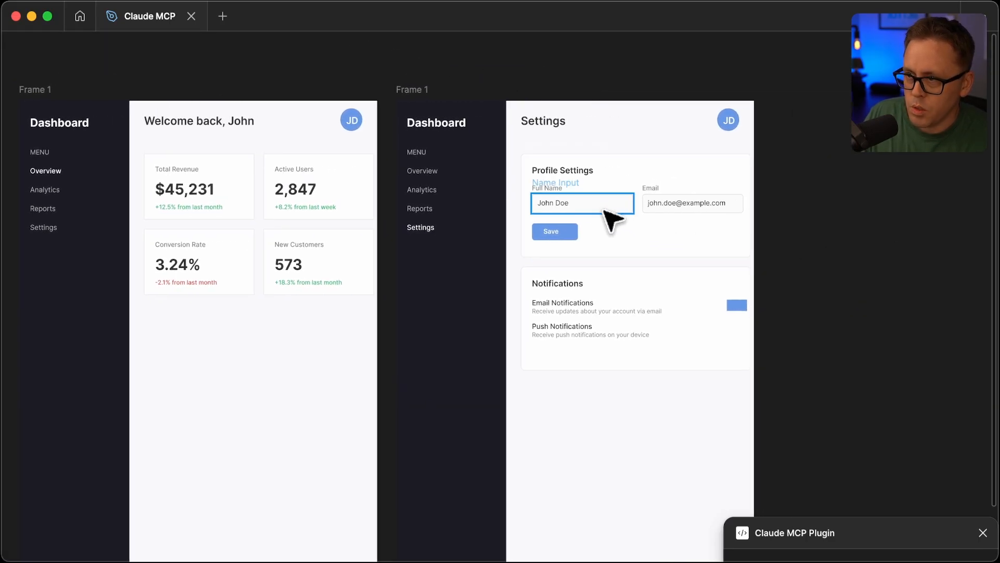
{"action": "left_click", "coordinate": [829, 226]}
{"action": "scroll", "coordinate": [860, 227], "scroll_direction": "right", "scroll_amount": 3}
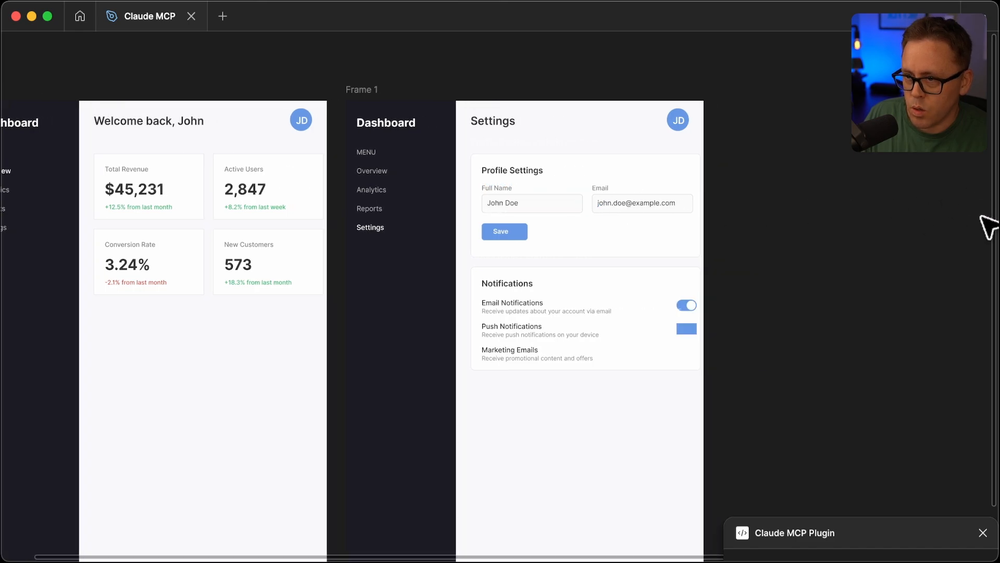
{"action": "scroll", "coordinate": [882, 227], "scroll_direction": "down", "scroll_amount": 3}
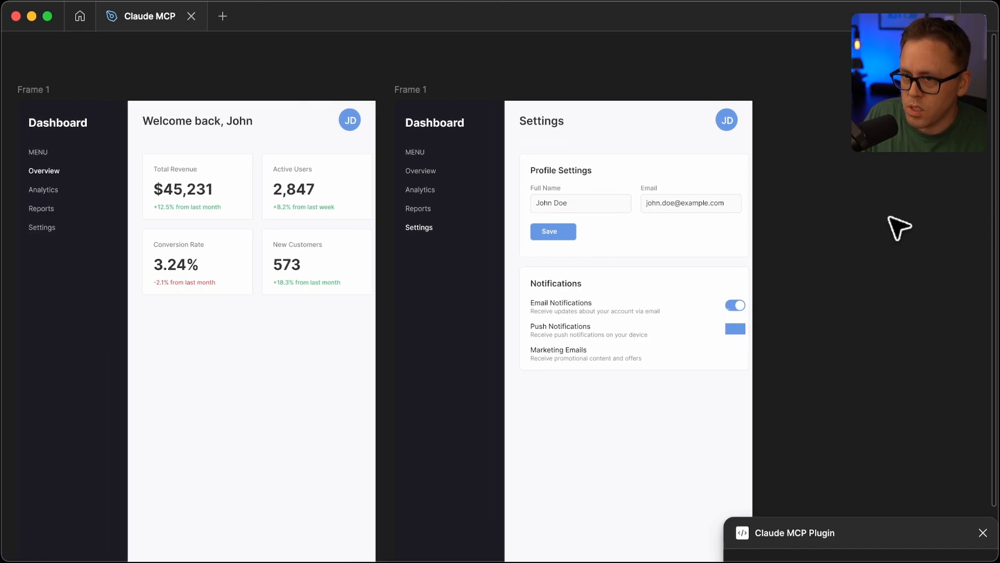
Alternate between the terminal and Figma to monitor the agent's progress on the cards.
{"action": "key", "text": "super+Tab"}
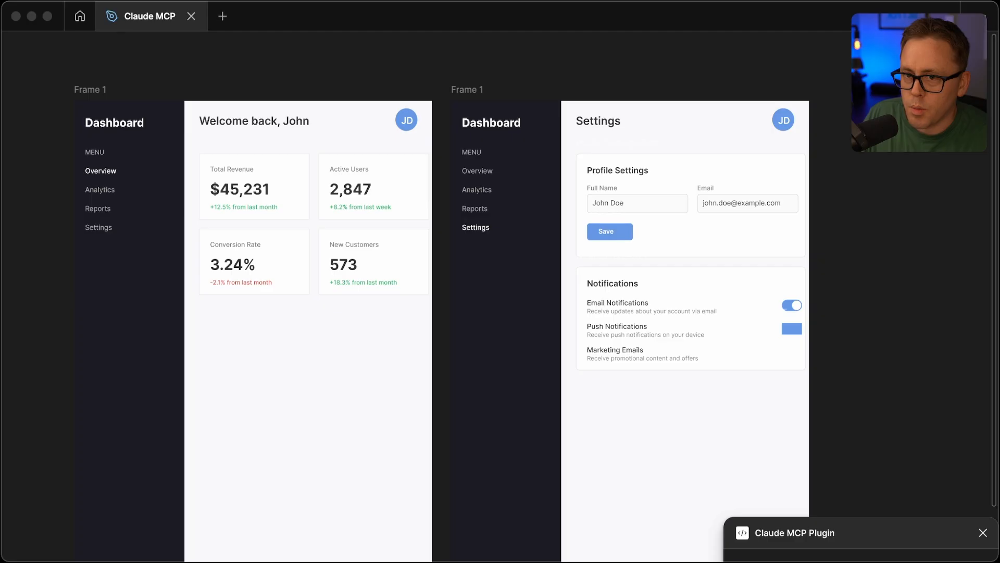
{"action": "scroll", "coordinate": [738, 241], "scroll_direction": "up", "scroll_amount": 5}
{"action": "scroll", "coordinate": [739, 241], "scroll_direction": "up", "scroll_amount": 2}
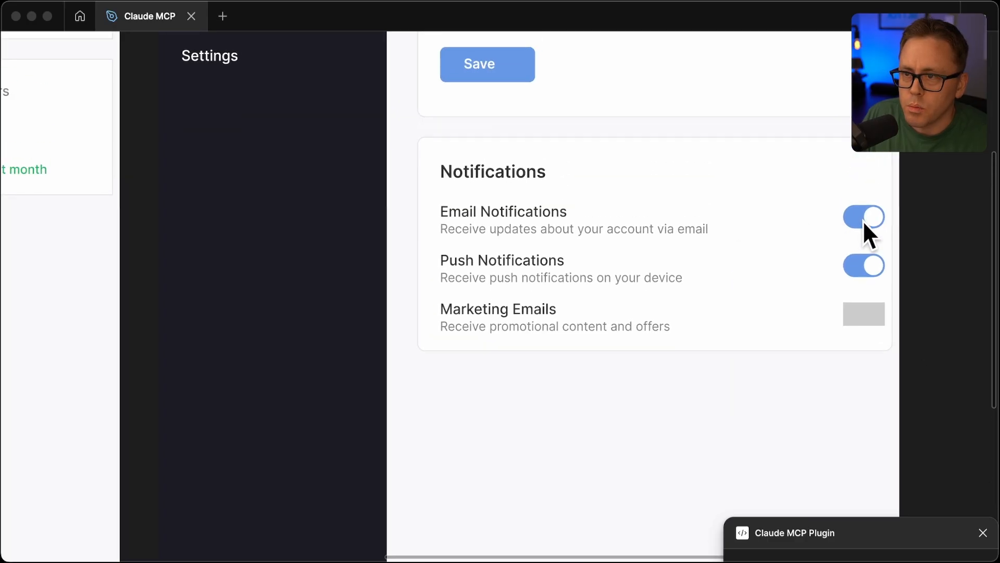
{"action": "scroll", "coordinate": [864, 217], "scroll_direction": "up", "scroll_amount": 3}
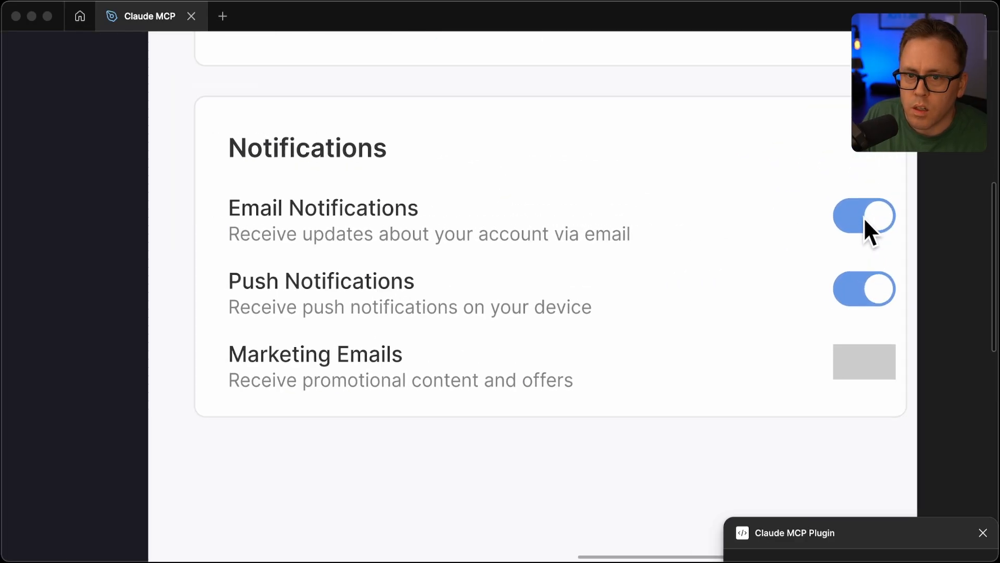
{"action": "scroll", "coordinate": [863, 217], "scroll_direction": "down", "scroll_amount": 5}
{"action": "left_click", "coordinate": [863, 290]}
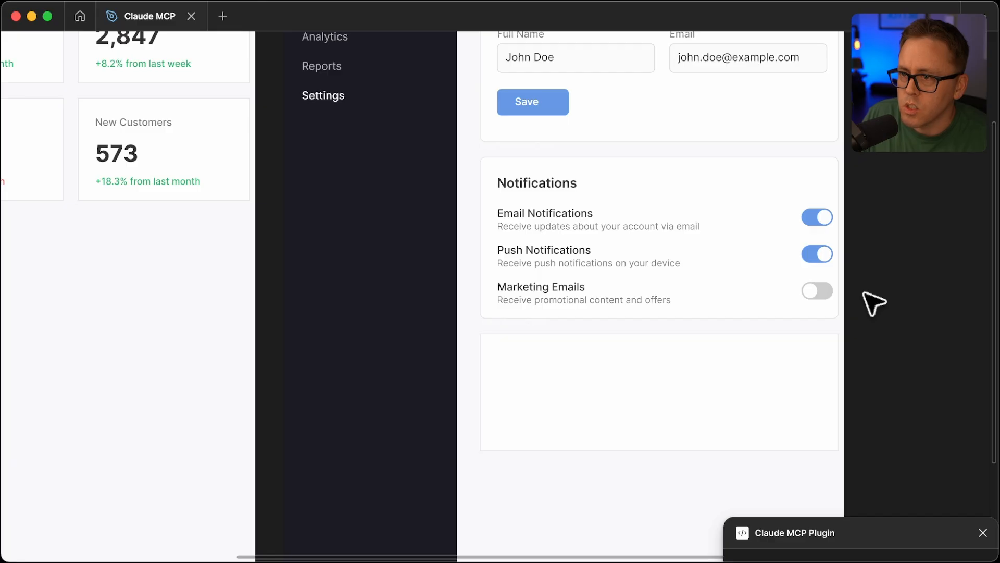
{"action": "key", "text": "super+Tab"}
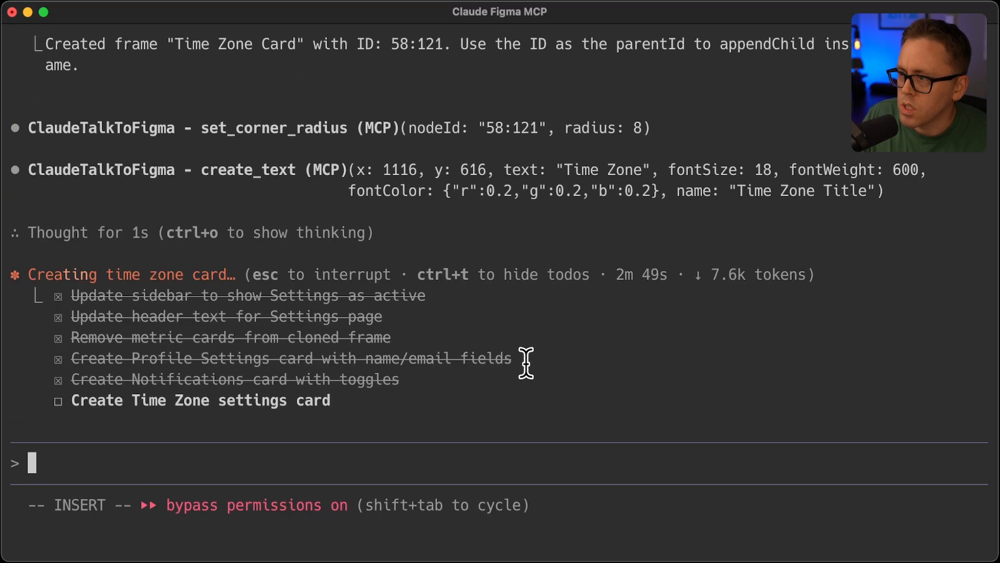
{"action": "key", "text": "super+Tab"}
{"action": "scroll", "coordinate": [934, 324], "scroll_direction": "down", "scroll_amount": 4}
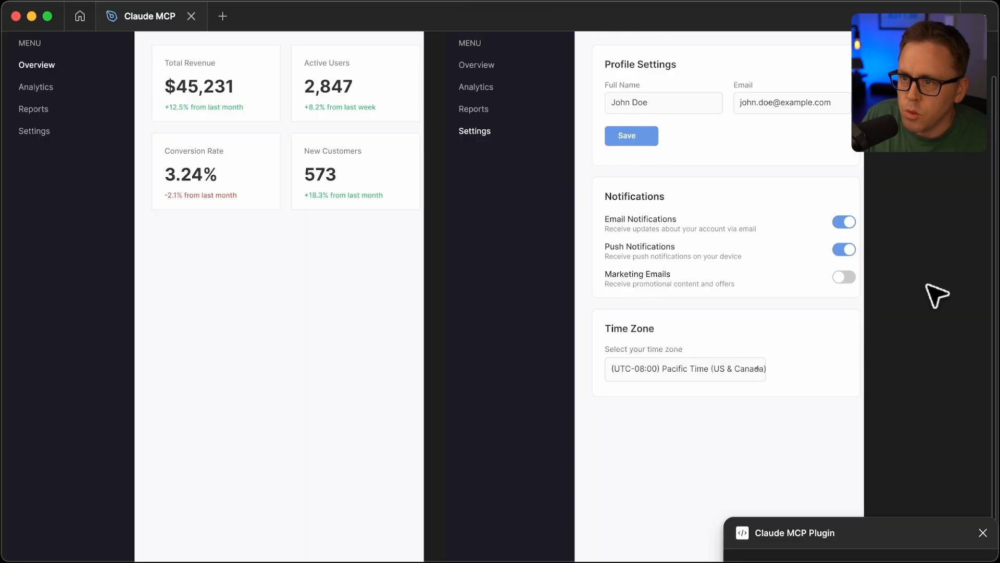
{"action": "scroll", "coordinate": [936, 295], "scroll_direction": "up", "scroll_amount": 3}
{"action": "scroll", "coordinate": [936, 296], "scroll_direction": "up", "scroll_amount": 2}
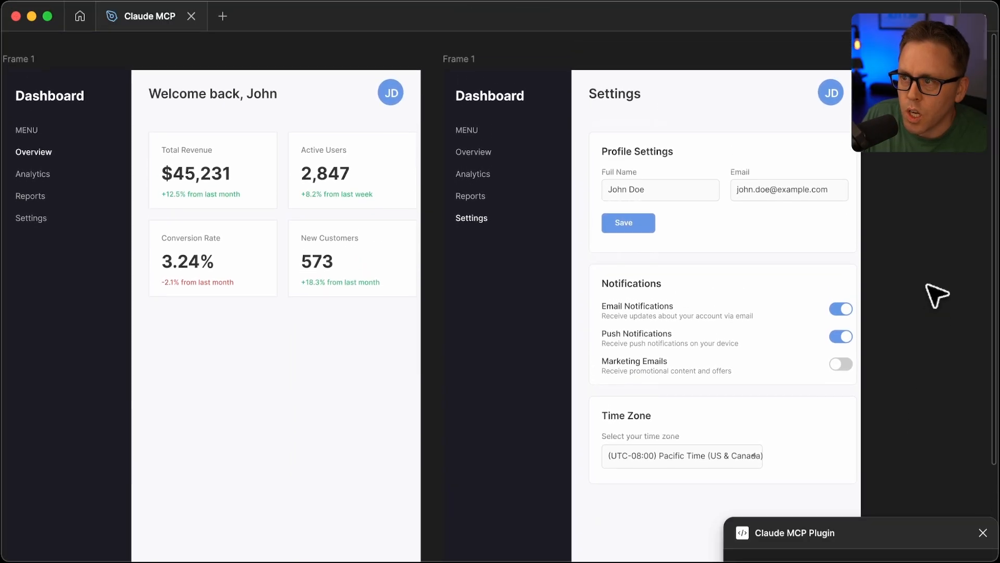
{"action": "scroll", "coordinate": [937, 295], "scroll_direction": "left", "scroll_amount": 2}
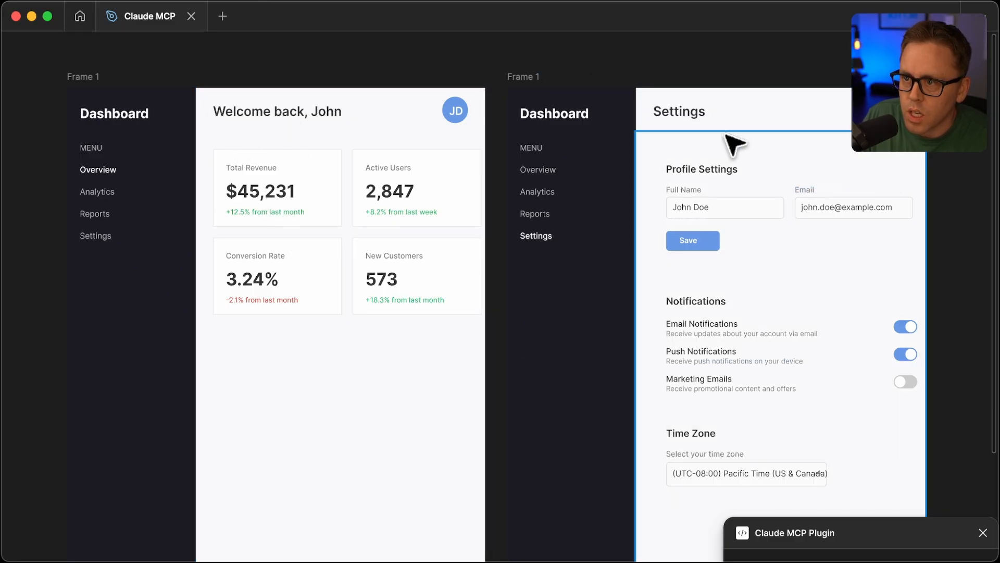
{"action": "scroll", "coordinate": [625, 281], "scroll_direction": "down", "scroll_amount": 2}
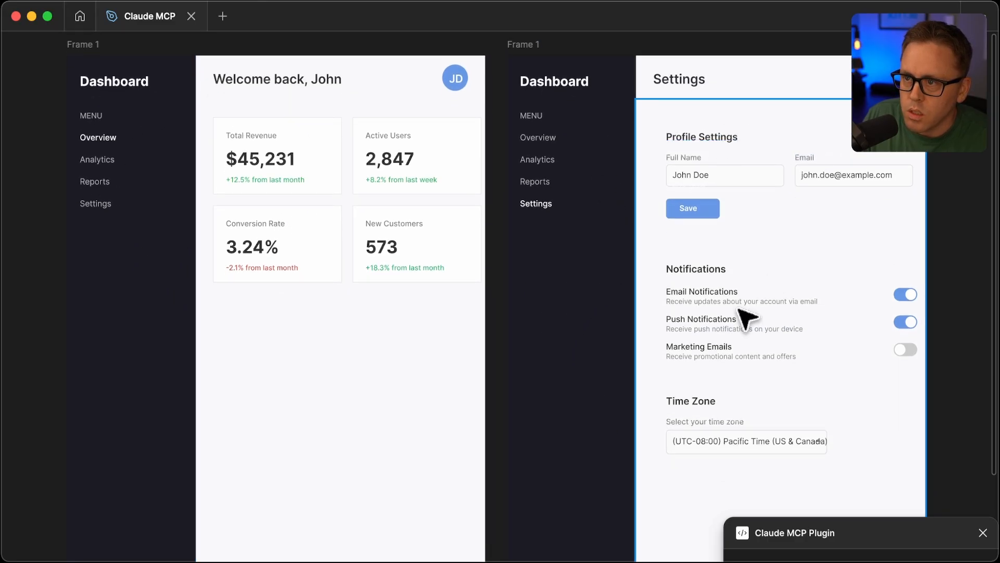
{"action": "scroll", "coordinate": [890, 328], "scroll_direction": "up", "scroll_amount": 1}
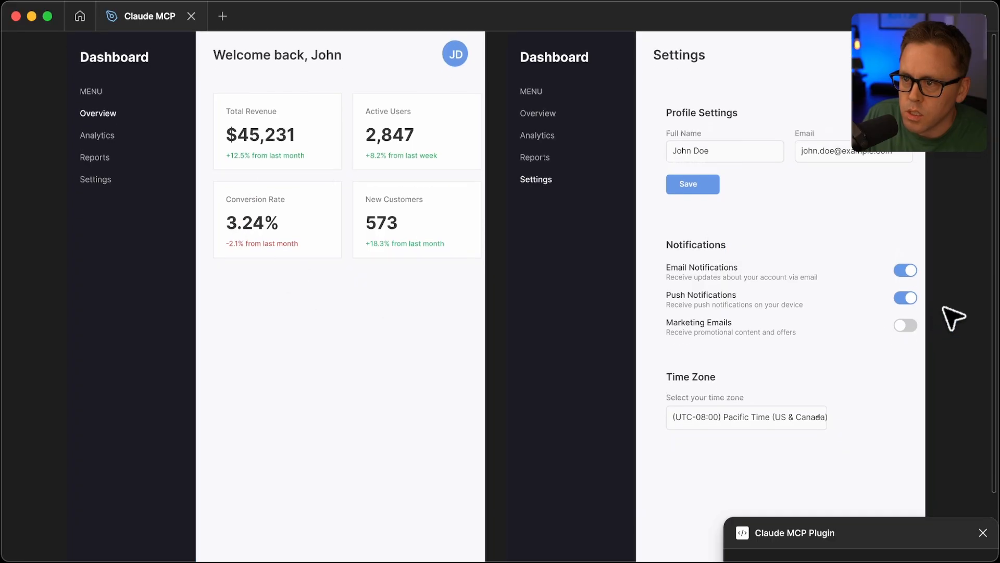
{"action": "key", "text": "super+Tab"}
{"action": "key", "text": "super+Tab"}
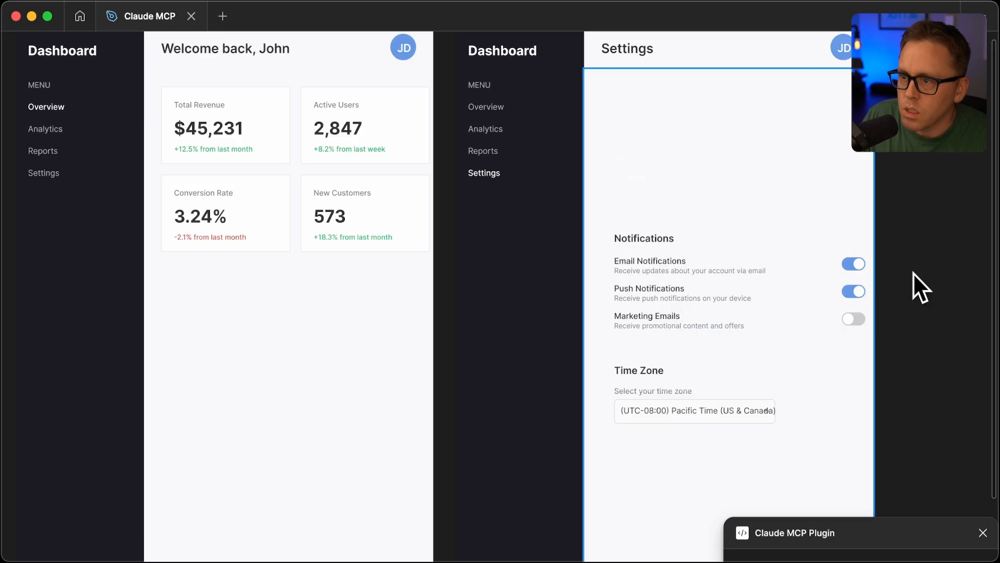
{"action": "scroll", "coordinate": [920, 270], "scroll_direction": "up", "scroll_amount": 1}
{"action": "key", "text": "super+Tab"}
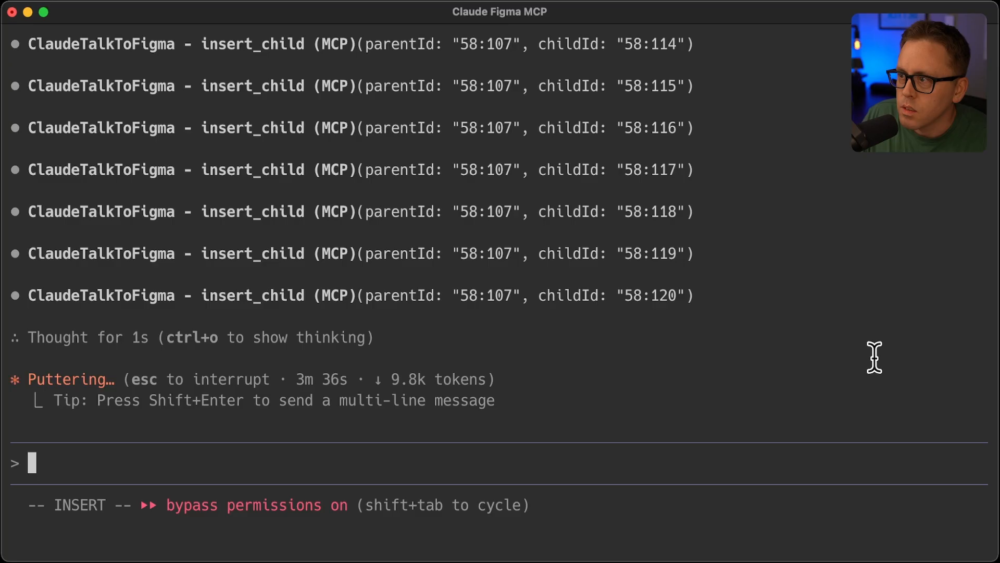
{"action": "key", "text": "super+Tab"}
{"action": "scroll", "coordinate": [913, 314], "scroll_direction": "down", "scroll_amount": 1}
{"action": "key", "text": "shift+1"}
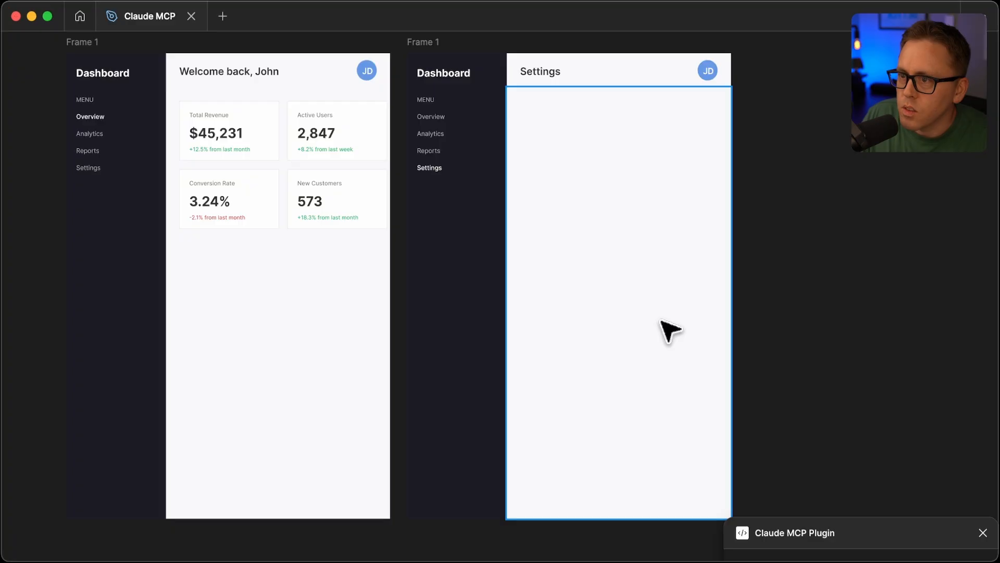
{"action": "left_click", "coordinate": [427, 42]}
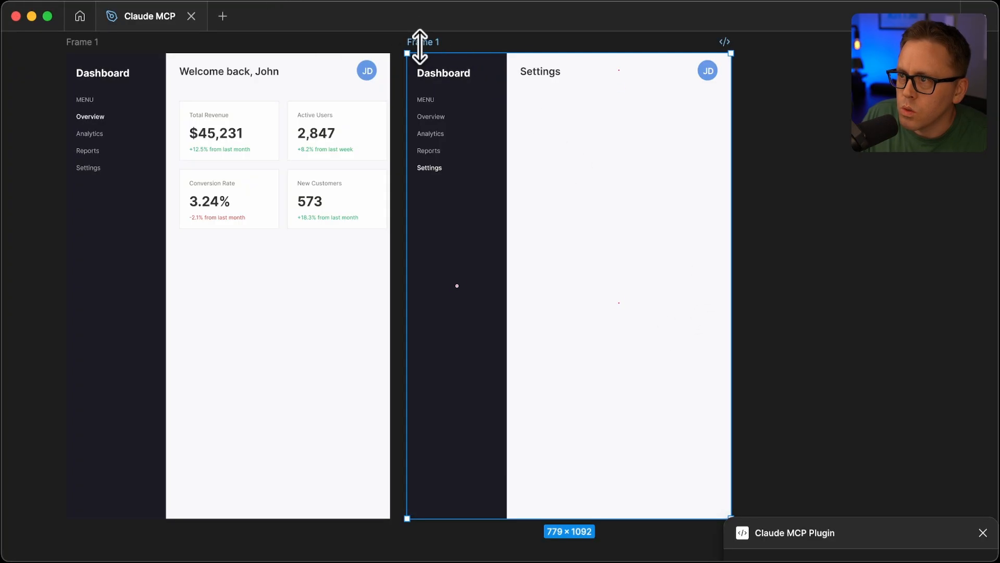
{"action": "scroll", "coordinate": [650, 199], "scroll_direction": "down", "scroll_amount": 1}
{"action": "left_click", "coordinate": [190, 2]}
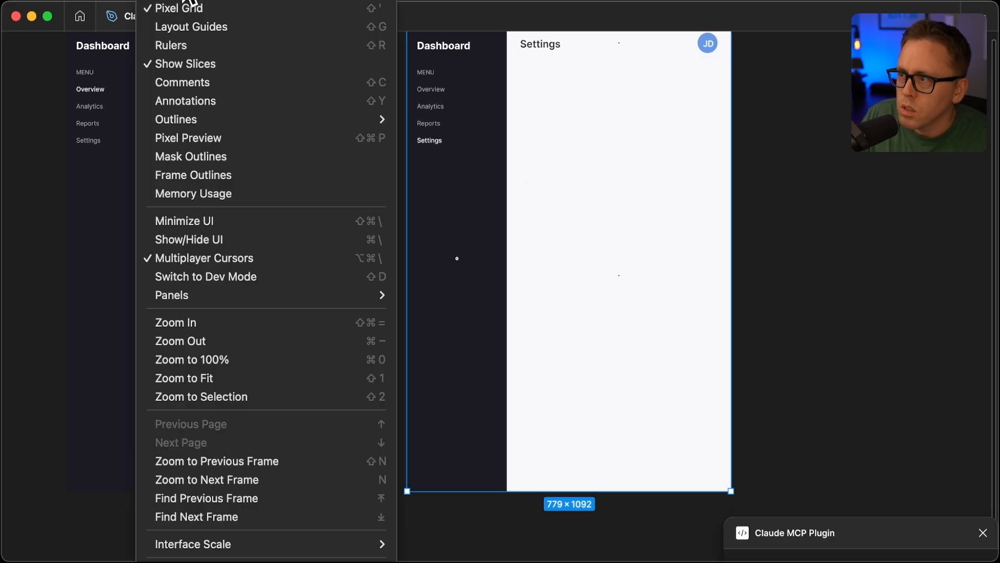
{"action": "left_click", "coordinate": [190, 2]}
{"action": "left_click", "coordinate": [199, 220]}
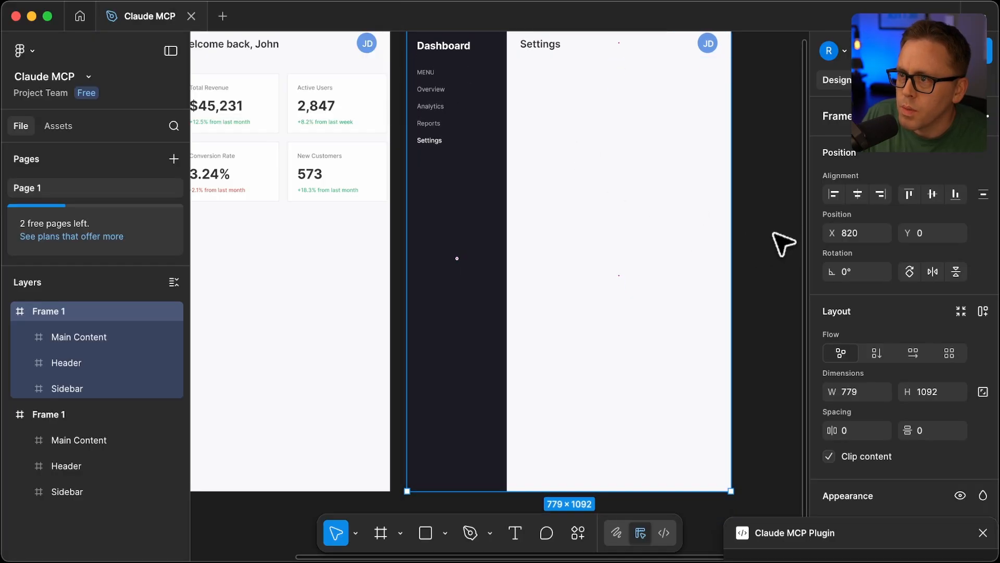
{"action": "left_click", "coordinate": [74, 337]}
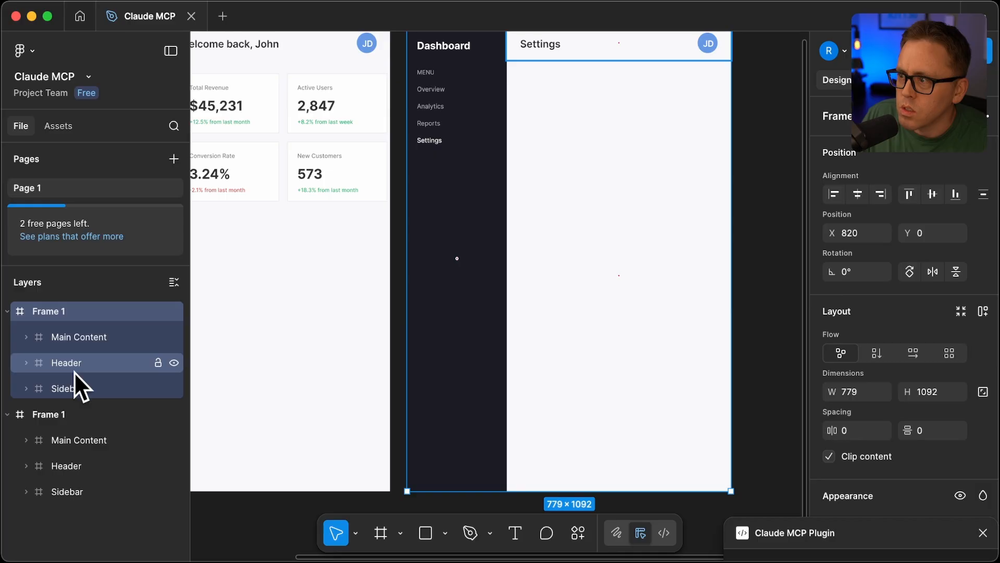
{"action": "left_click", "coordinate": [27, 337]}
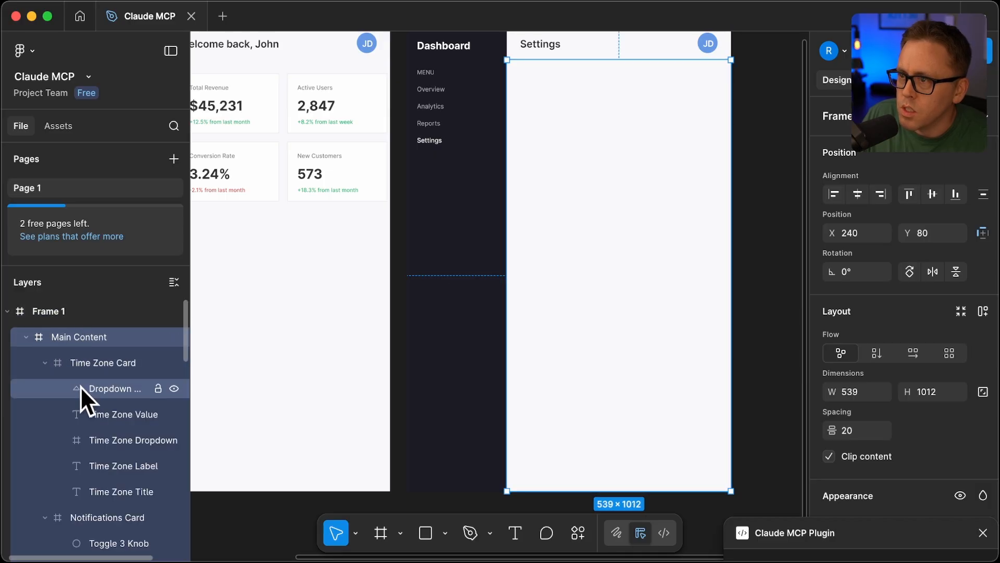
{"action": "double_click", "coordinate": [112, 362]}
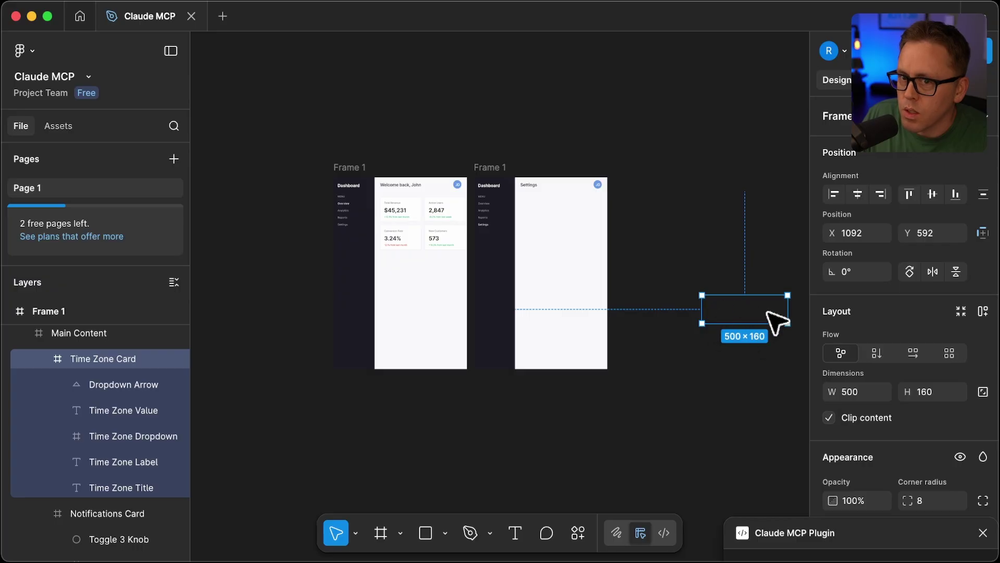
{"action": "left_click", "coordinate": [583, 278]}
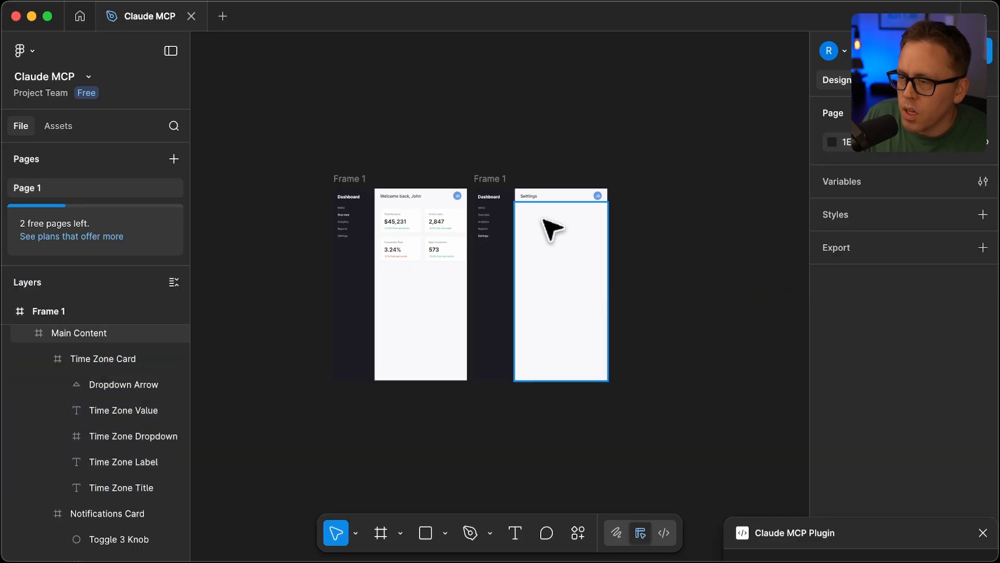
{"action": "scroll", "coordinate": [553, 230], "scroll_direction": "up", "scroll_amount": 5}
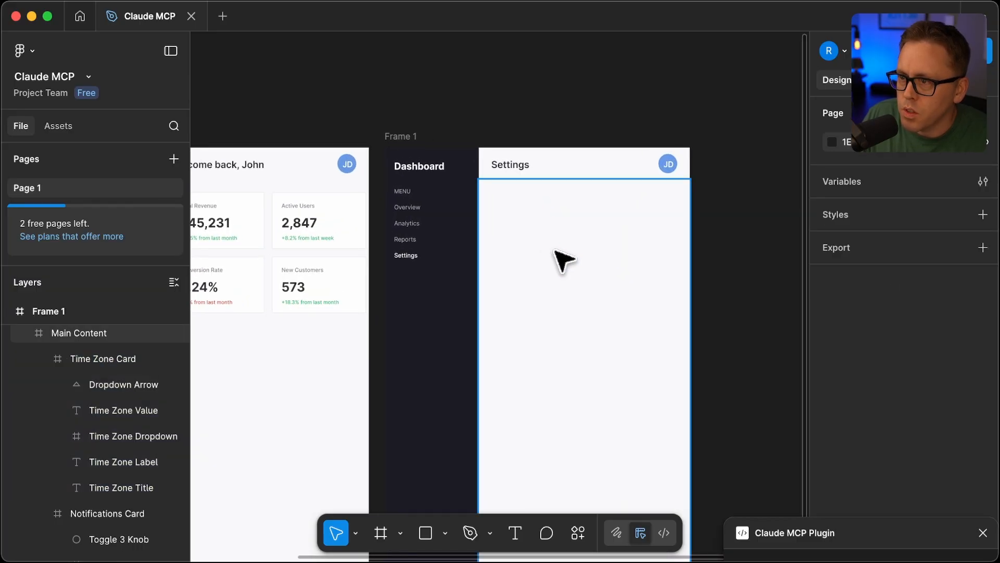
{"action": "scroll", "coordinate": [563, 260], "scroll_direction": "left", "scroll_amount": 3}
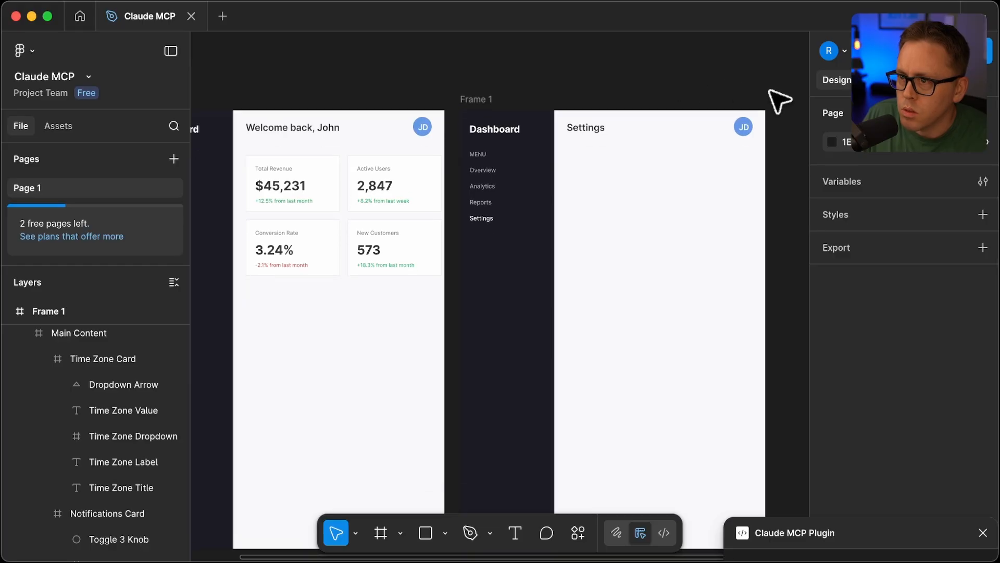
{"action": "scroll", "coordinate": [773, 101], "scroll_direction": "down", "scroll_amount": 3}
{"action": "scroll", "coordinate": [801, 116], "scroll_direction": "down", "scroll_amount": 2}
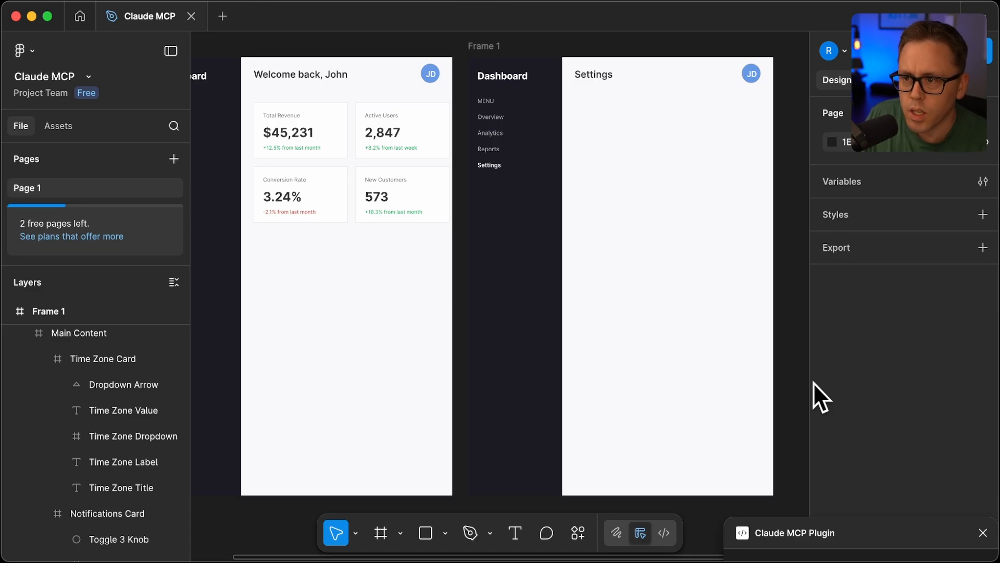
{"action": "left_click", "coordinate": [669, 231]}
{"action": "scroll", "coordinate": [662, 247], "scroll_direction": "down", "scroll_amount": 3}
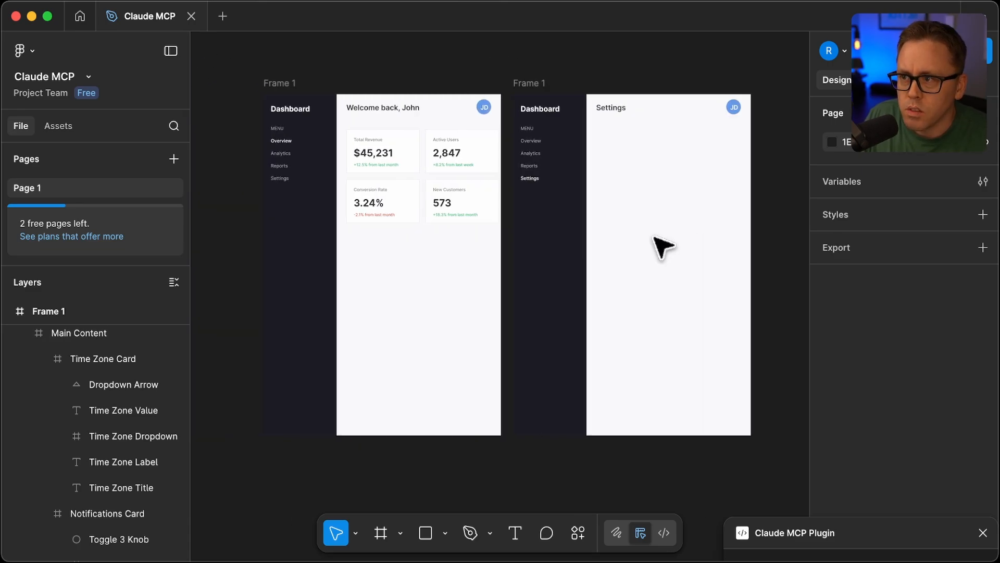
{"action": "scroll", "coordinate": [663, 247], "scroll_direction": "right", "scroll_amount": 5}
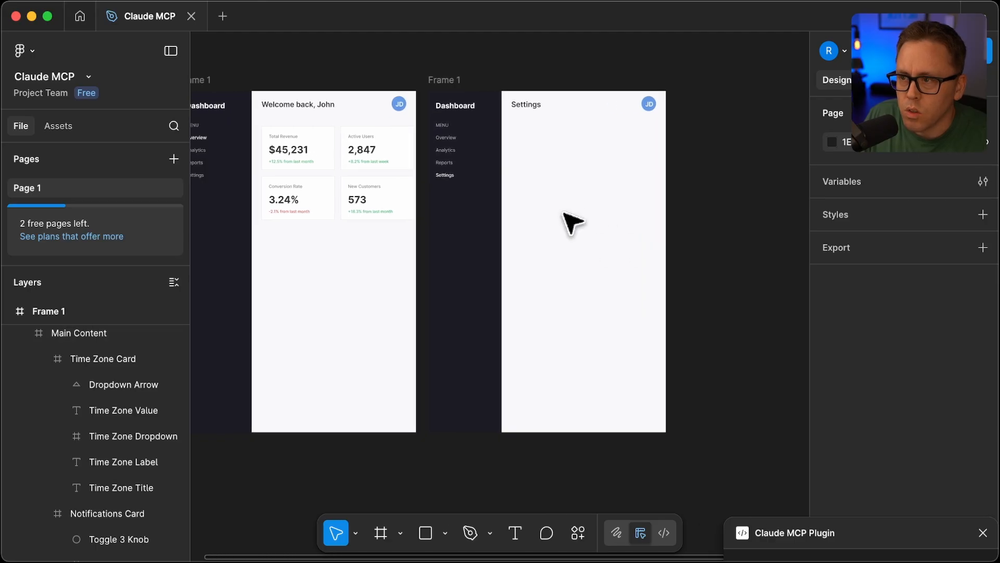
Report the vanished settings cards to Claude, then check the Figma frame again.
{"action": "key", "text": "super+Tab"}
{"action": "scroll", "coordinate": [143, 213], "scroll_direction": "down", "scroll_amount": 3}
{"action": "scroll", "coordinate": [144, 213], "scroll_direction": "up", "scroll_amount": 5}
{"action": "scroll", "coordinate": [144, 212], "scroll_direction": "up", "scroll_amount": 2}
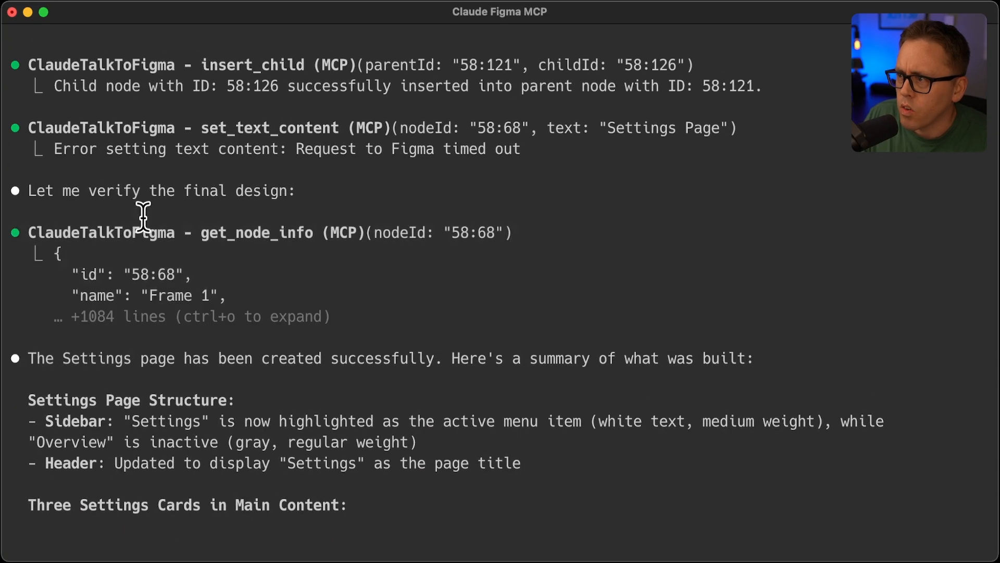
{"action": "scroll", "coordinate": [143, 213], "scroll_direction": "down", "scroll_amount": 10}
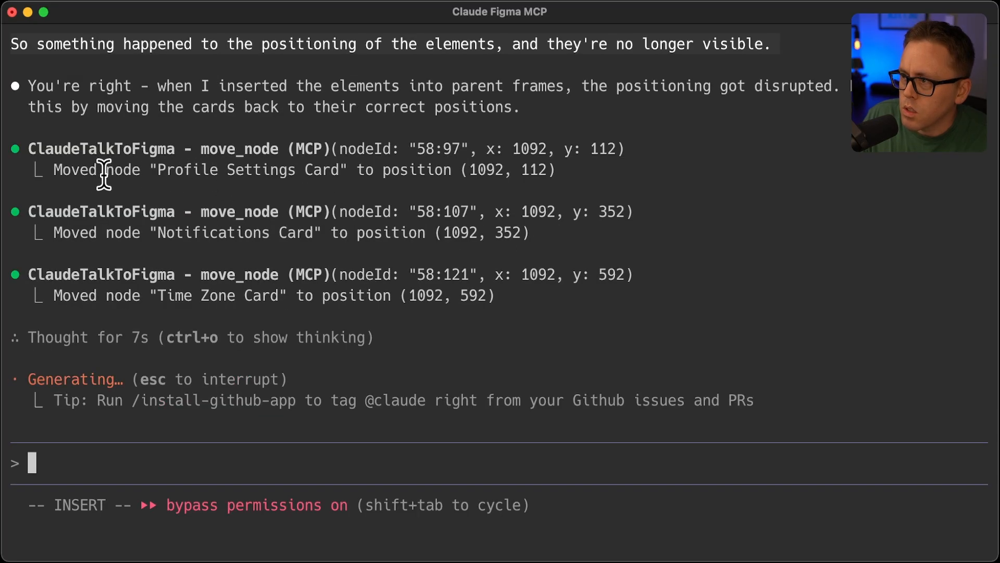
{"action": "key", "text": "super+Tab"}
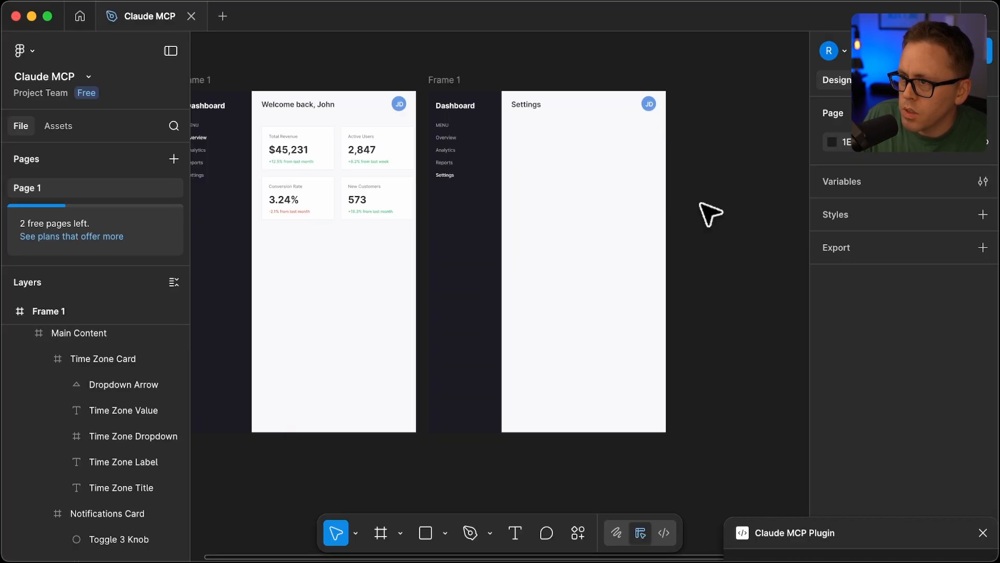
{"action": "scroll", "coordinate": [710, 213], "scroll_direction": "down", "scroll_amount": 5}
{"action": "scroll", "coordinate": [710, 213], "scroll_direction": "down", "scroll_amount": 3}
Follow Claude's card rebuild to its completion summary, then view the result in Figma.
{"action": "key", "text": "super+Tab"}
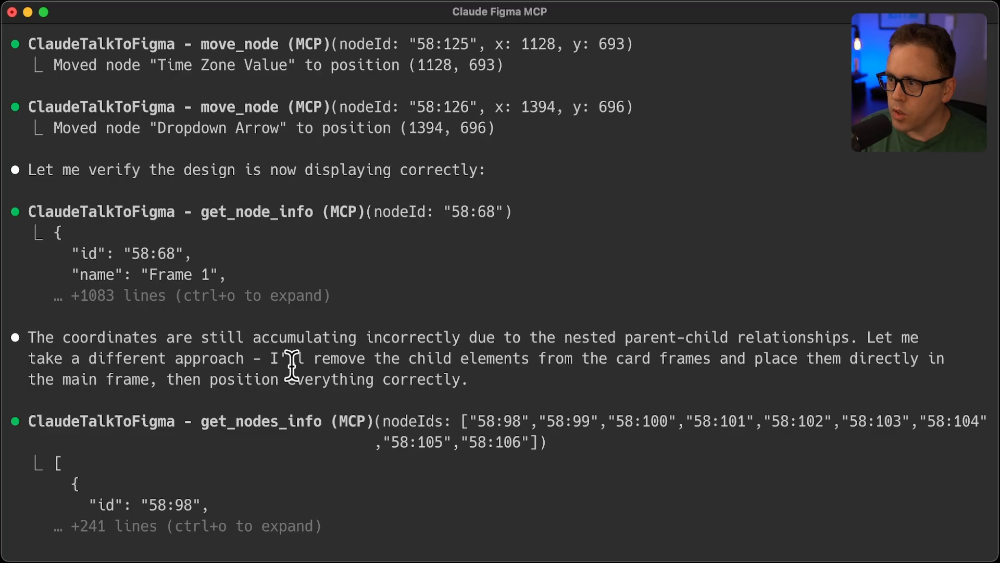
{"action": "left_click_drag", "start_coordinate": [270, 359], "coordinate": [469, 379]}
{"action": "left_click", "coordinate": [542, 332]}
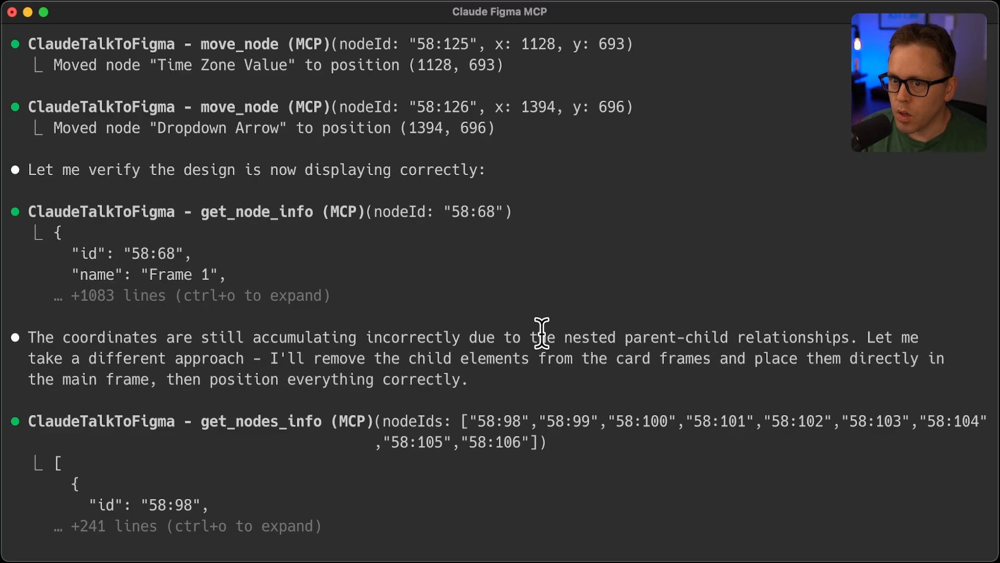
{"action": "scroll", "coordinate": [542, 332], "scroll_direction": "down", "scroll_amount": 5}
{"action": "scroll", "coordinate": [542, 331], "scroll_direction": "down", "scroll_amount": 10}
{"action": "scroll", "coordinate": [541, 332], "scroll_direction": "down", "scroll_amount": 5}
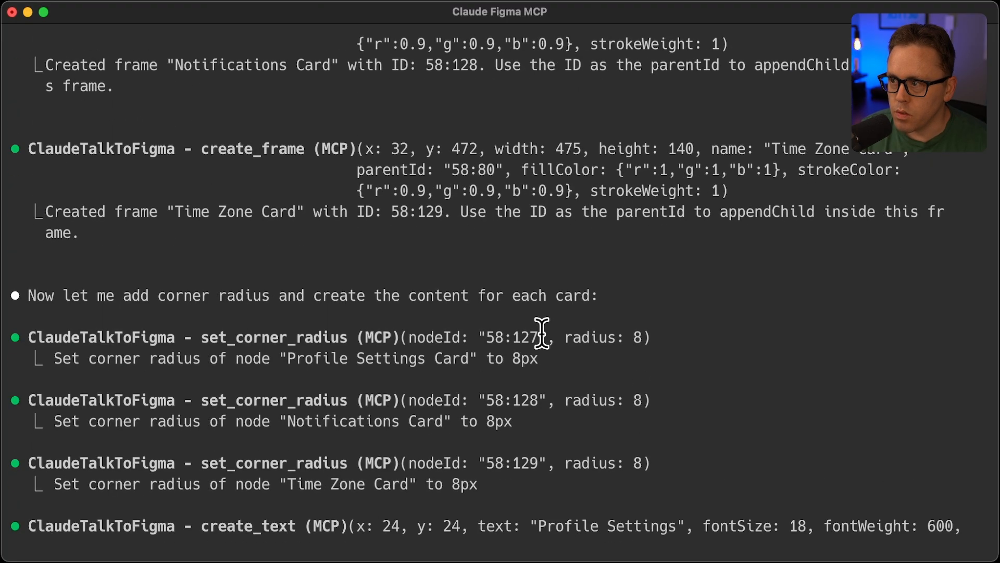
{"action": "scroll", "coordinate": [542, 332], "scroll_direction": "down", "scroll_amount": 2}
{"action": "scroll", "coordinate": [542, 333], "scroll_direction": "down", "scroll_amount": 5}
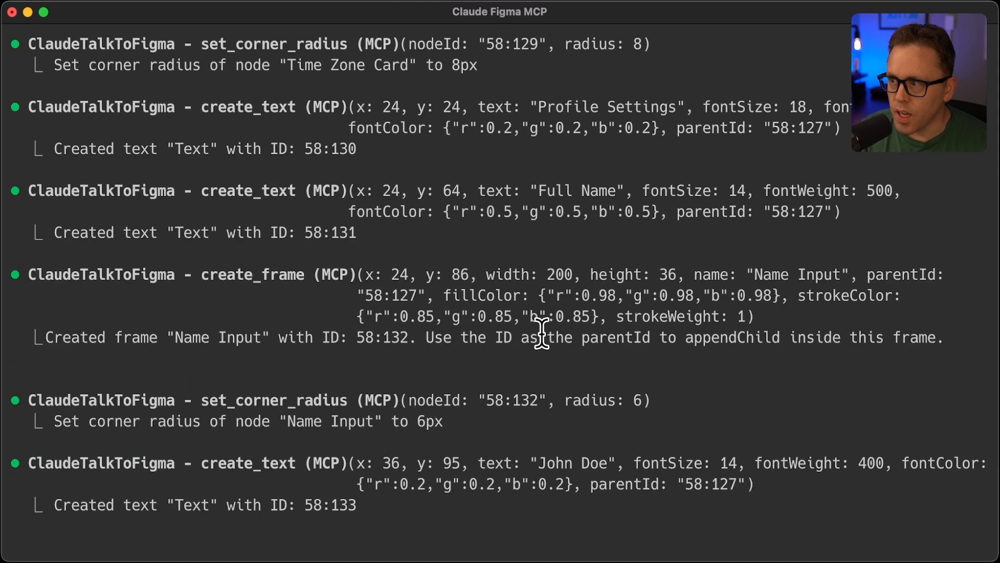
{"action": "scroll", "coordinate": [542, 332], "scroll_direction": "down", "scroll_amount": 5}
{"action": "scroll", "coordinate": [541, 332], "scroll_direction": "down", "scroll_amount": 8}
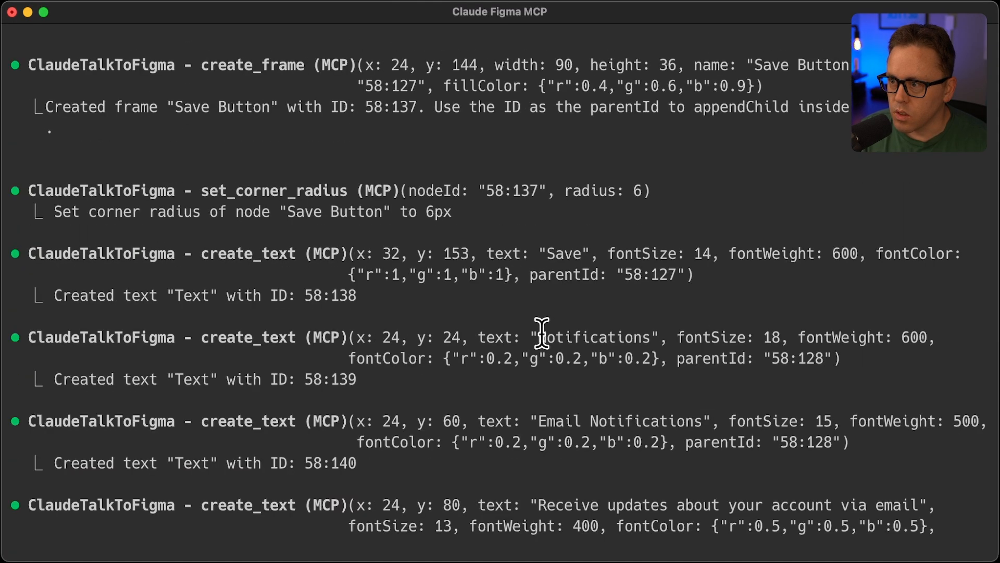
{"action": "scroll", "coordinate": [541, 332], "scroll_direction": "down", "scroll_amount": 5}
{"action": "scroll", "coordinate": [541, 332], "scroll_direction": "down", "scroll_amount": 3}
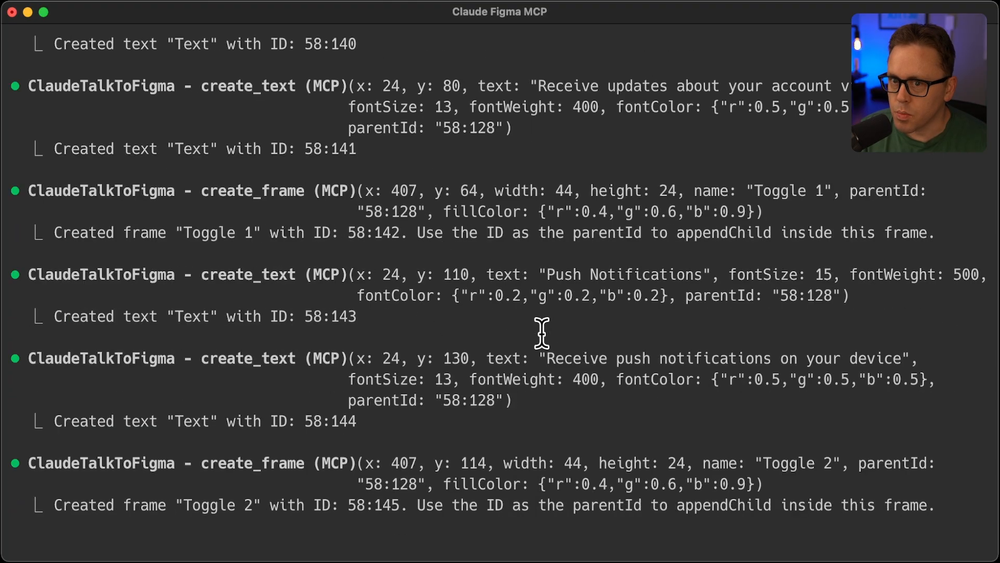
{"action": "scroll", "coordinate": [542, 332], "scroll_direction": "down", "scroll_amount": 3}
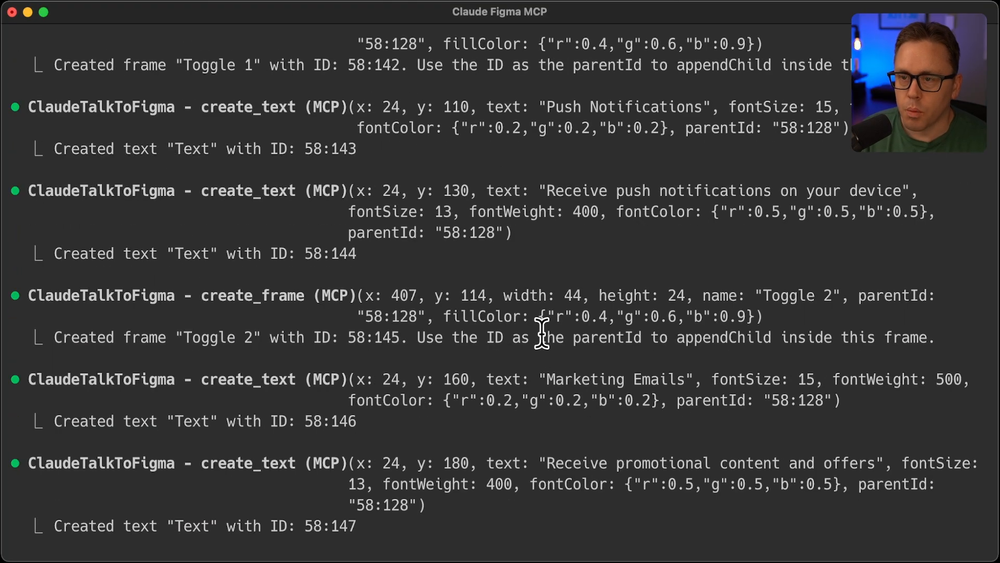
{"action": "scroll", "coordinate": [541, 332], "scroll_direction": "down", "scroll_amount": 5}
{"action": "scroll", "coordinate": [542, 332], "scroll_direction": "down", "scroll_amount": 10}
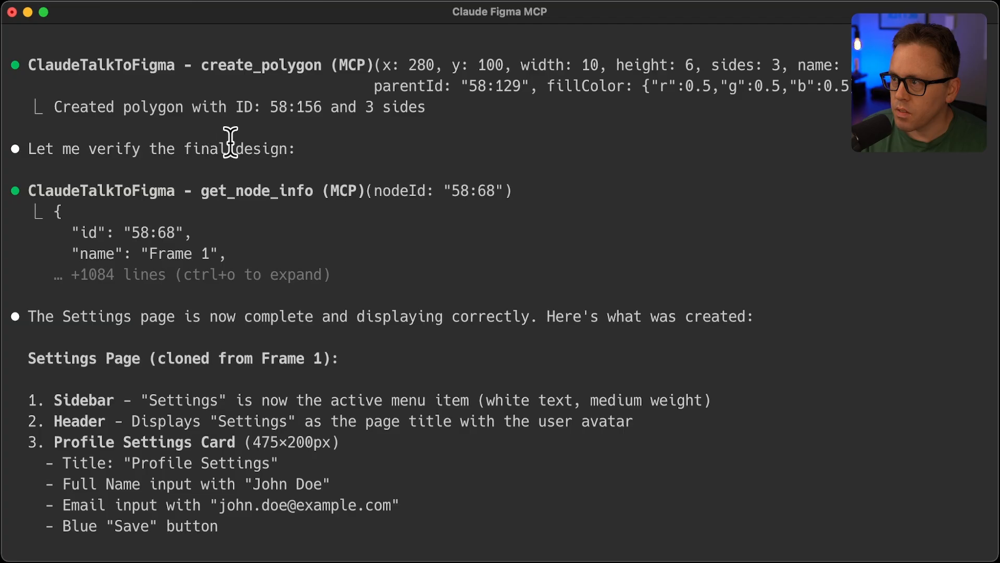
{"action": "scroll", "coordinate": [277, 315], "scroll_direction": "down", "scroll_amount": 3}
{"action": "scroll", "coordinate": [278, 314], "scroll_direction": "down", "scroll_amount": 3}
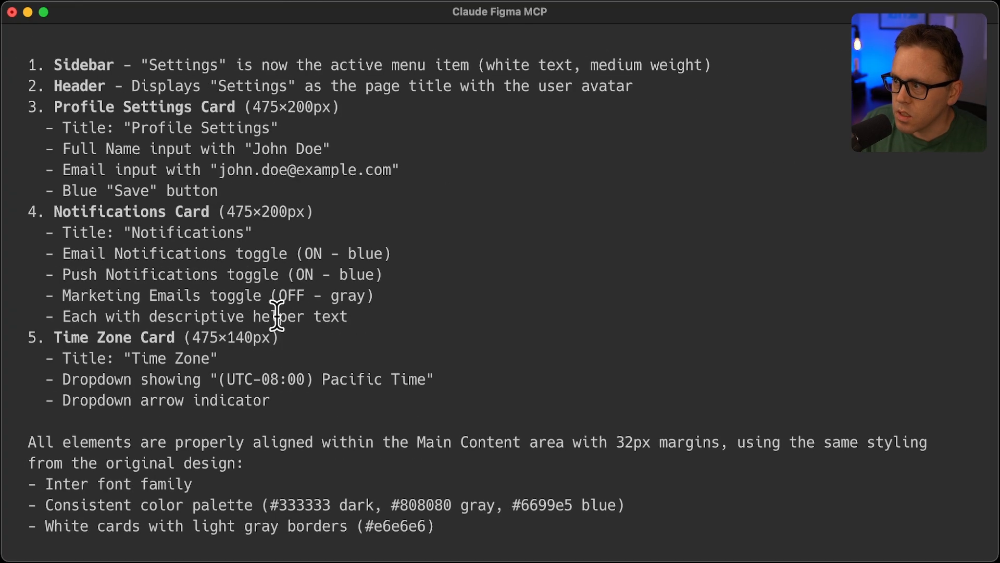
{"action": "scroll", "coordinate": [277, 315], "scroll_direction": "down", "scroll_amount": 2}
{"action": "scroll", "coordinate": [277, 315], "scroll_direction": "down", "scroll_amount": 3}
{"action": "scroll", "coordinate": [278, 314], "scroll_direction": "down", "scroll_amount": 2}
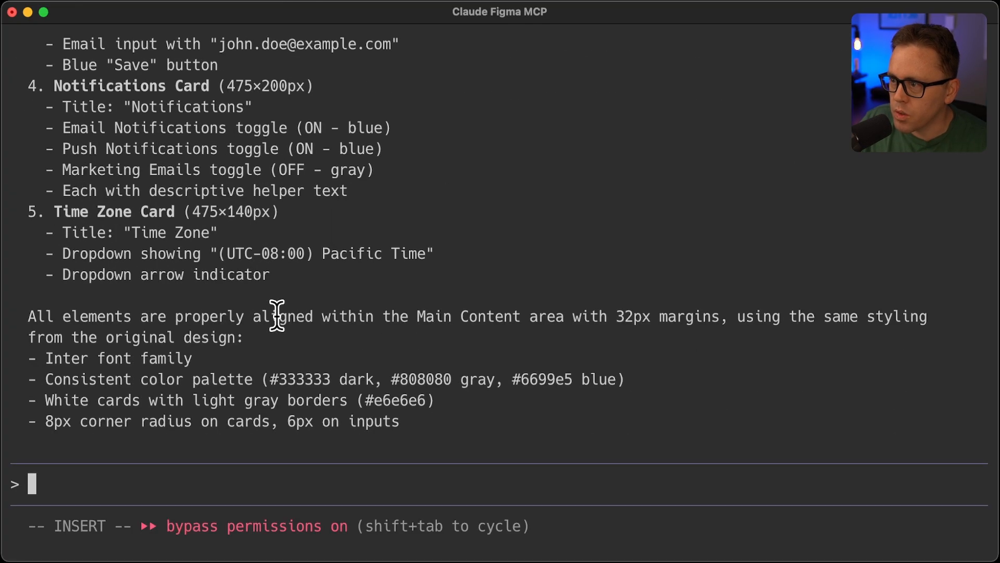
{"action": "scroll", "coordinate": [278, 315], "scroll_direction": "down", "scroll_amount": 2}
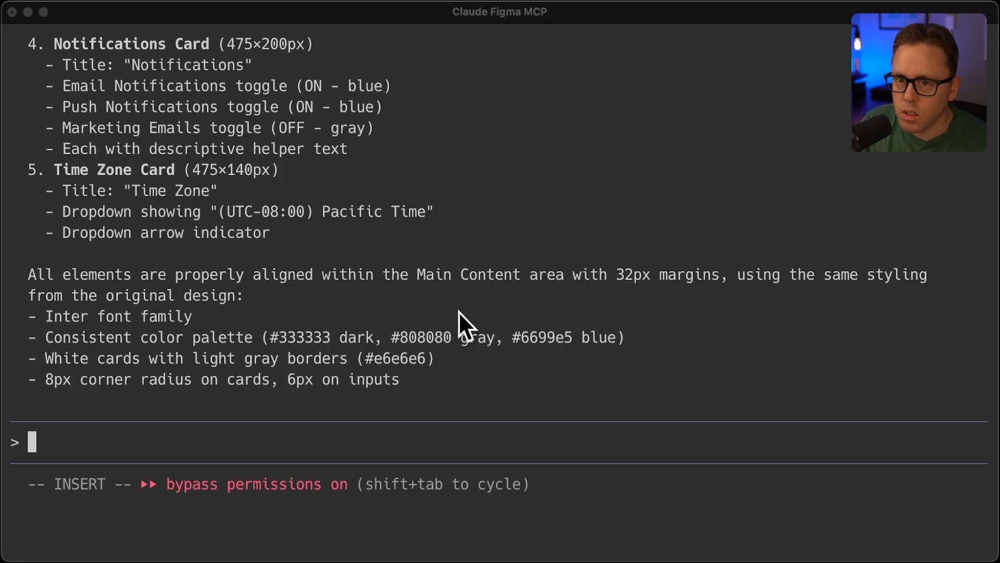
{"action": "key", "text": "super+Tab"}
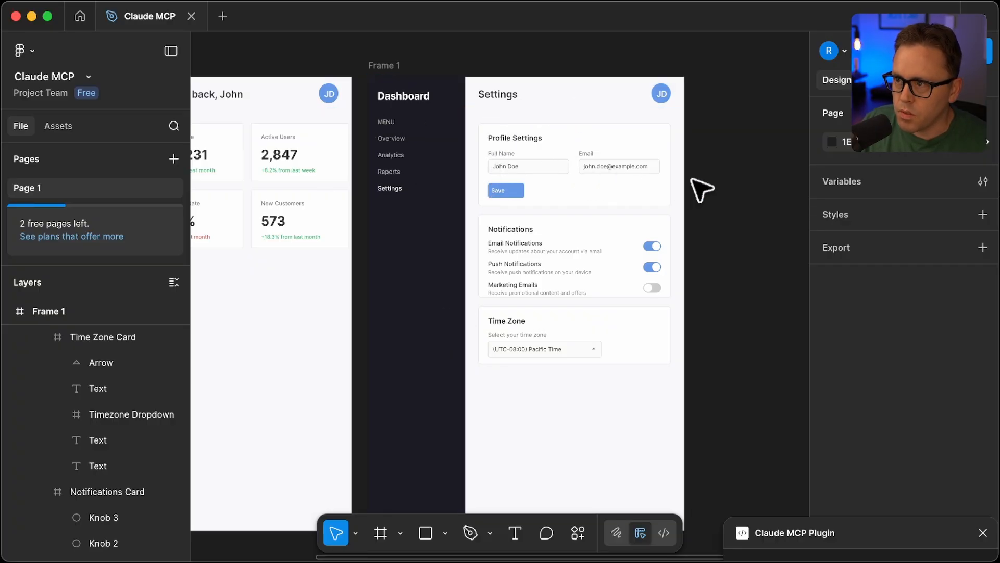
{"action": "scroll", "coordinate": [633, 192], "scroll_direction": "up", "scroll_amount": 3}
{"action": "scroll", "coordinate": [634, 191], "scroll_direction": "up", "scroll_amount": 5}
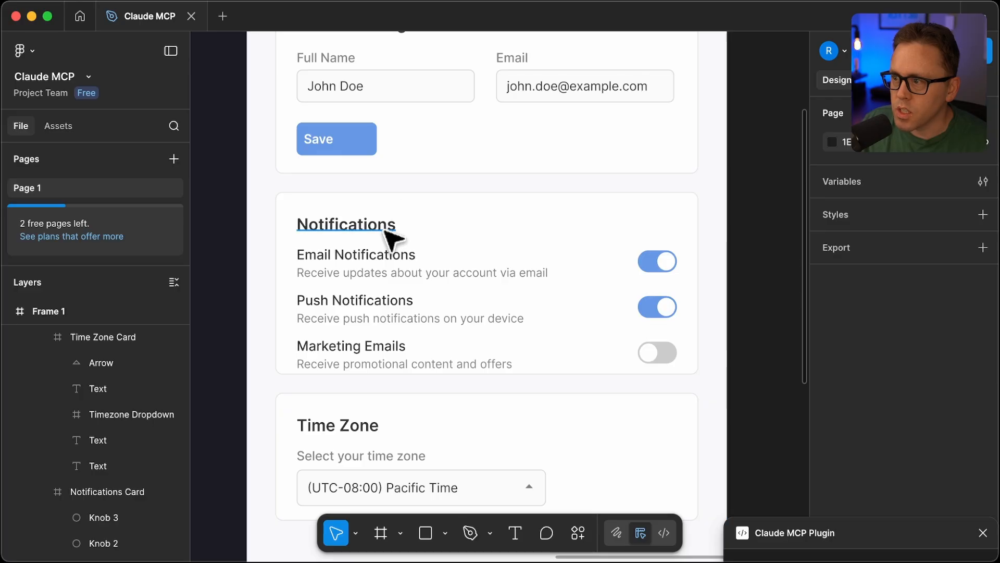
{"action": "scroll", "coordinate": [394, 237], "scroll_direction": "down", "scroll_amount": 4}
{"action": "scroll", "coordinate": [391, 375], "scroll_direction": "up", "scroll_amount": 3}
{"action": "scroll", "coordinate": [407, 328], "scroll_direction": "down", "scroll_amount": 3}
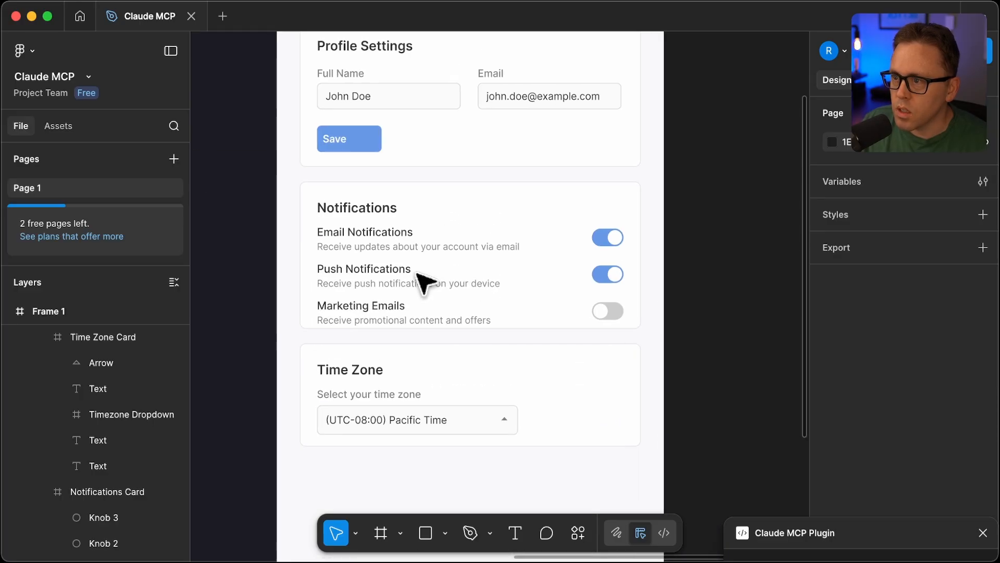
{"action": "scroll", "coordinate": [391, 329], "scroll_direction": "up", "scroll_amount": 3}
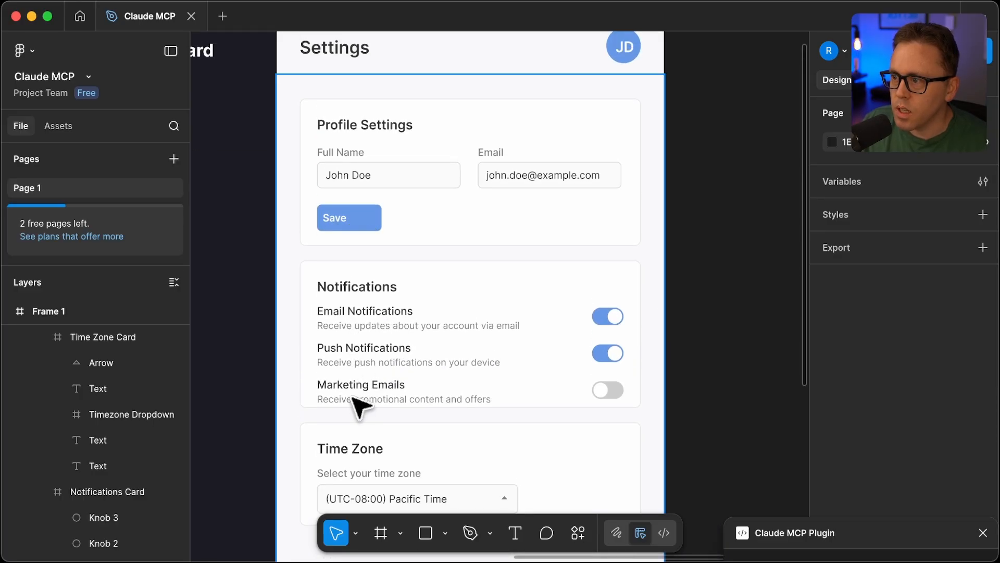
{"action": "scroll", "coordinate": [407, 360], "scroll_direction": "down", "scroll_amount": 5}
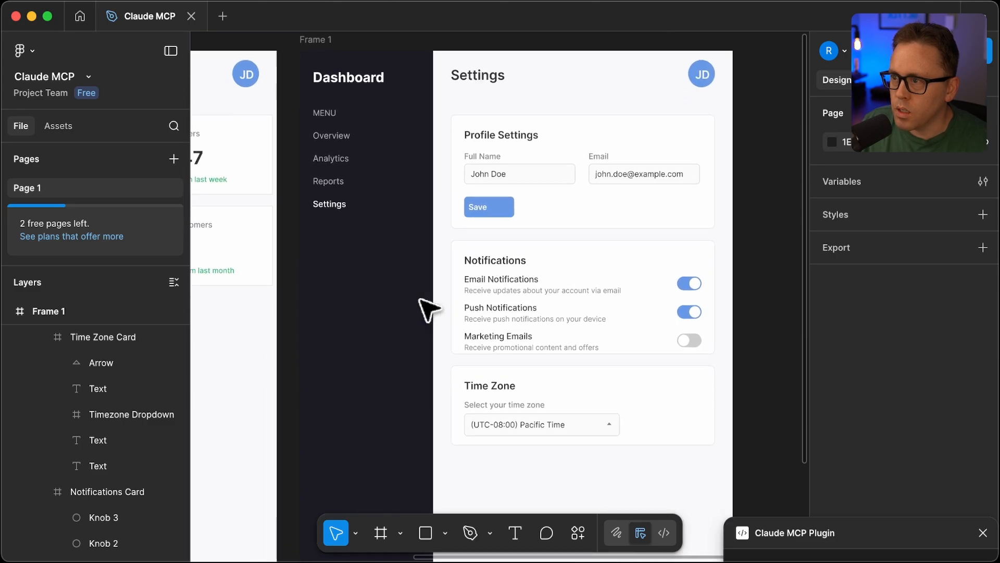
{"action": "scroll", "coordinate": [429, 308], "scroll_direction": "down", "scroll_amount": 4}
{"action": "scroll", "coordinate": [428, 309], "scroll_direction": "left", "scroll_amount": 3}
{"action": "scroll", "coordinate": [428, 309], "scroll_direction": "down", "scroll_amount": 3}
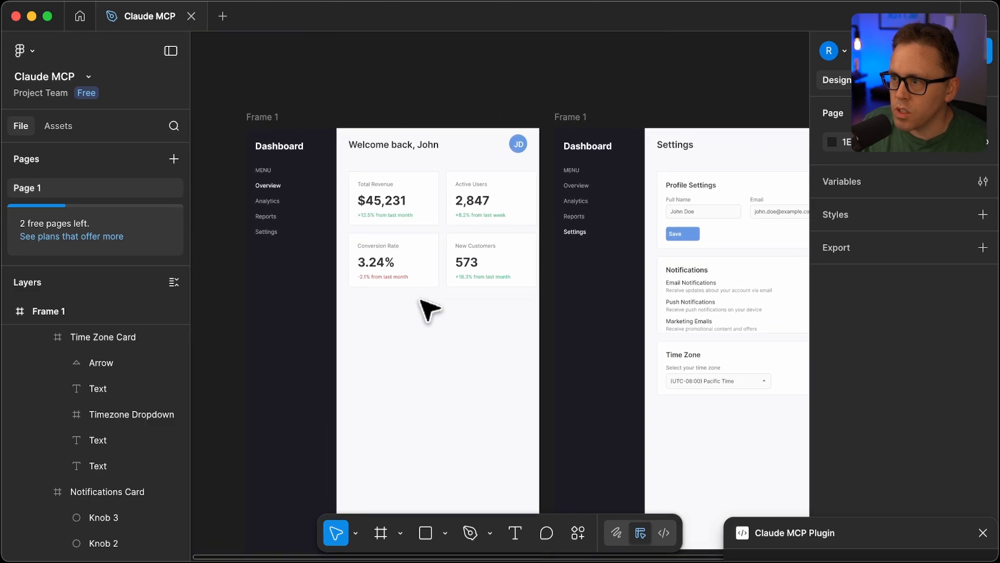
{"action": "scroll", "coordinate": [429, 308], "scroll_direction": "right", "scroll_amount": 4}
{"action": "scroll", "coordinate": [428, 309], "scroll_direction": "up", "scroll_amount": 3}
{"action": "scroll", "coordinate": [428, 309], "scroll_direction": "right", "scroll_amount": 3}
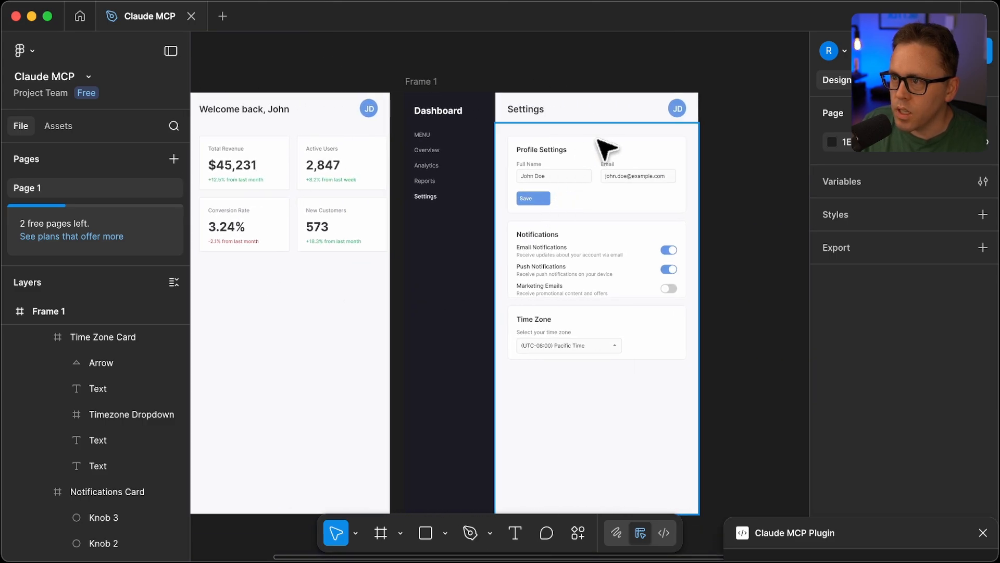
{"action": "scroll", "coordinate": [613, 149], "scroll_direction": "right", "scroll_amount": 2}
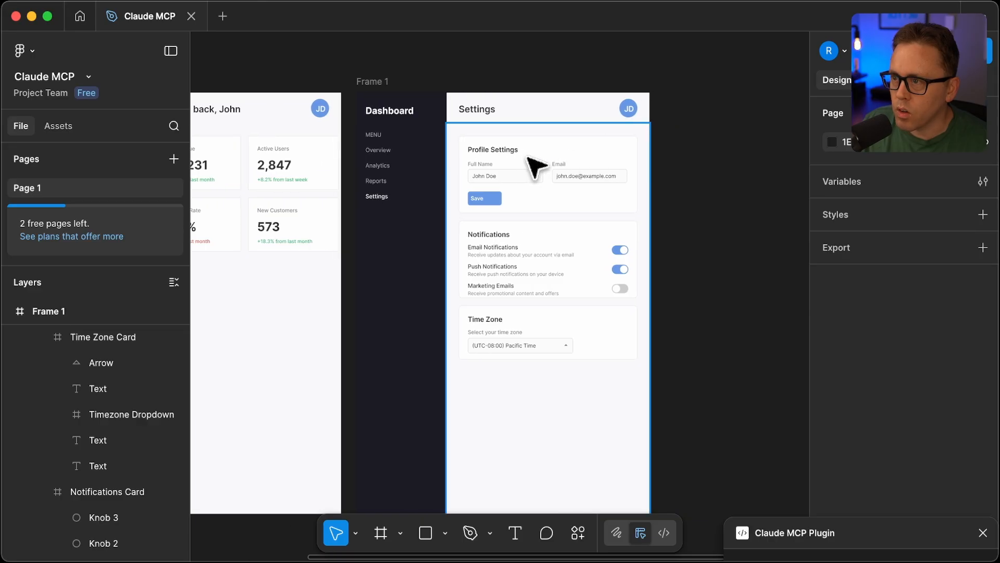
{"action": "scroll", "coordinate": [489, 277], "scroll_direction": "down", "scroll_amount": 2}
{"action": "scroll", "coordinate": [489, 278], "scroll_direction": "left", "scroll_amount": 2}
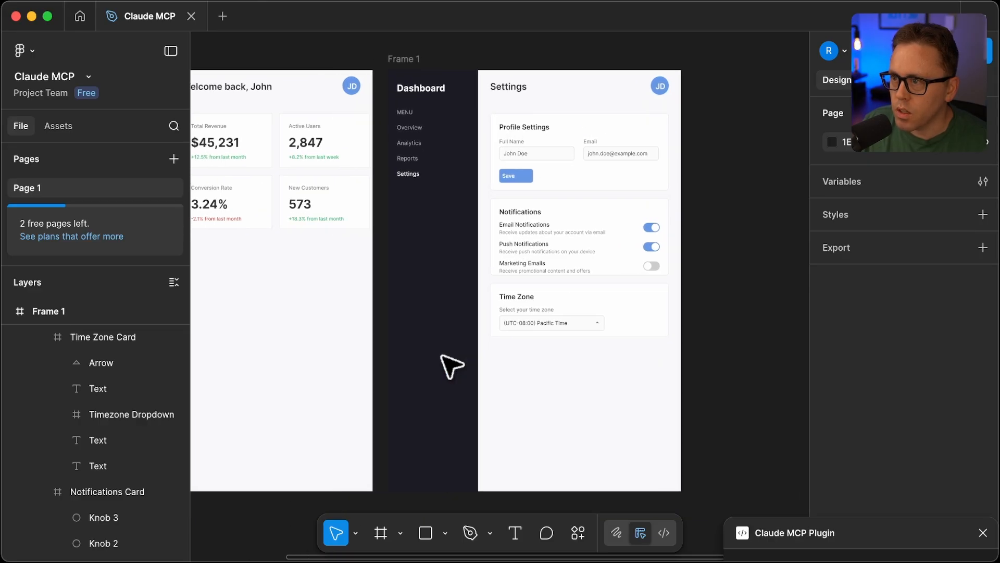